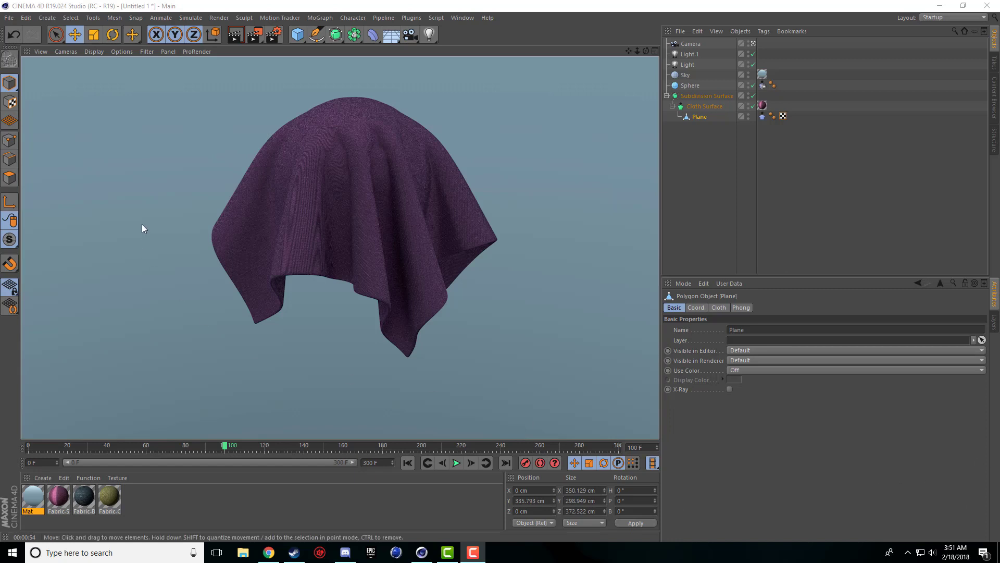
Create a new empty project and add a sphere of 100 cm radius.
left_click(10, 18)
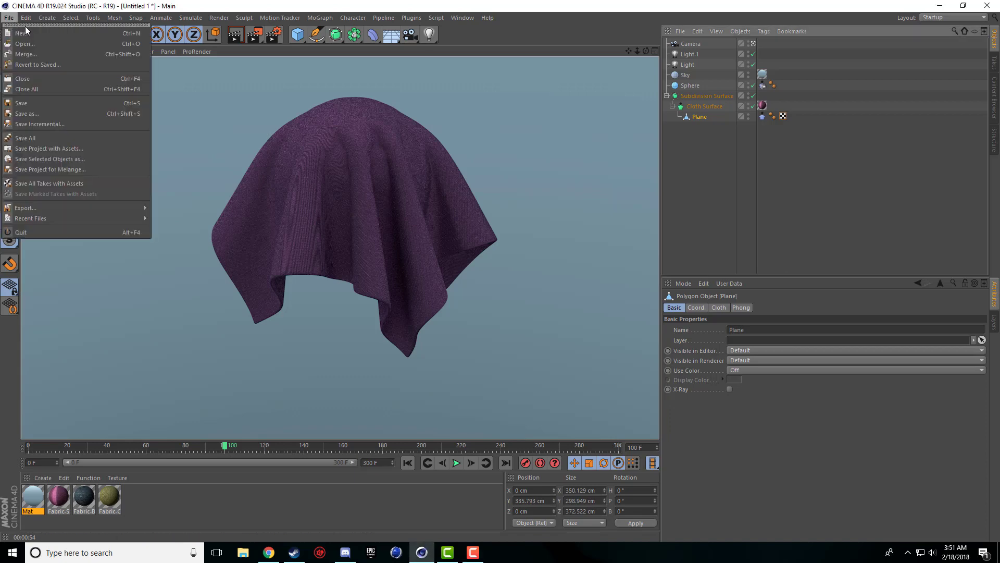
left_click(25, 26)
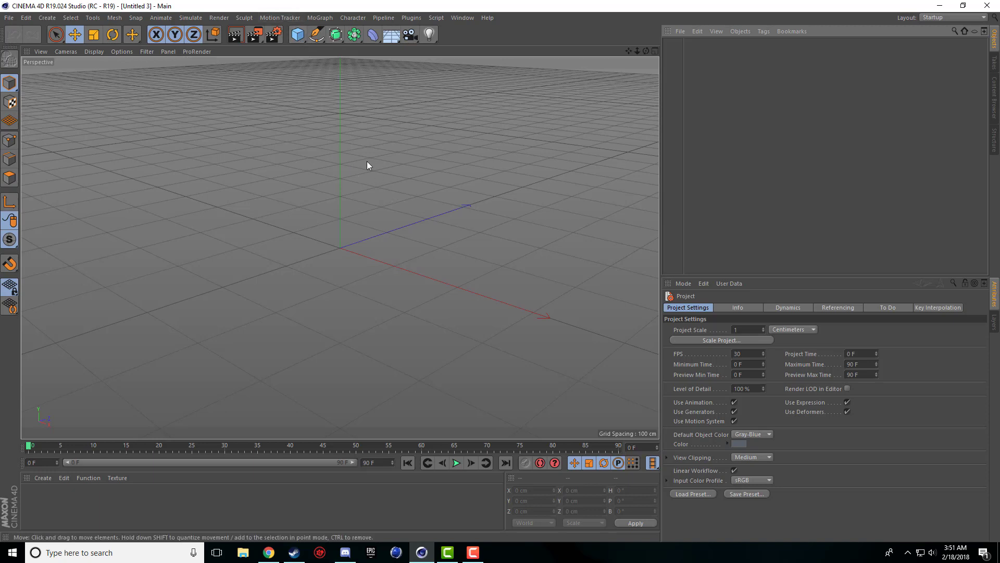
left_click(302, 39)
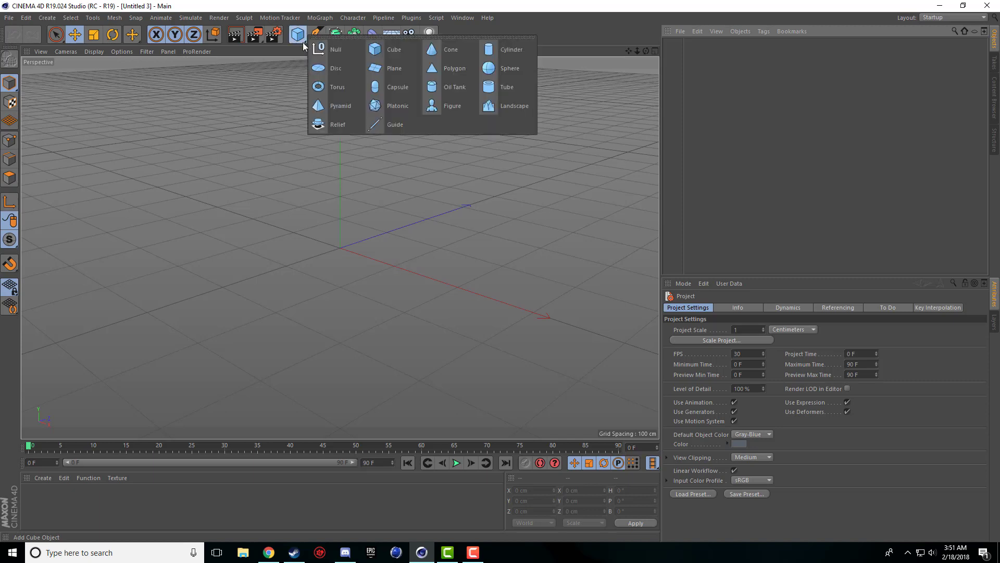
left_click(522, 73)
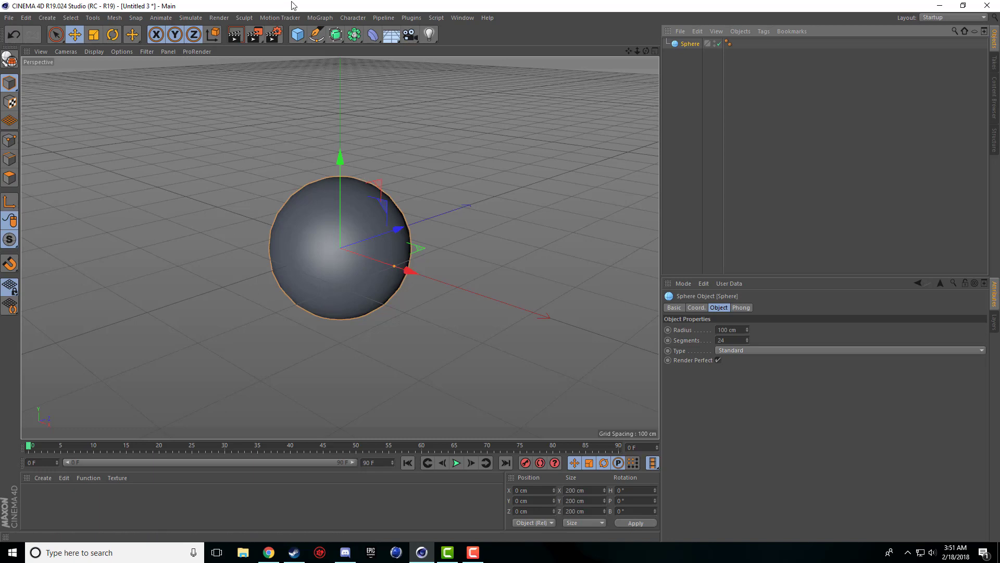
Add a plane and raise it well above the sphere to Y 272 cm.
left_click_drag(628, 50, 373, 23)
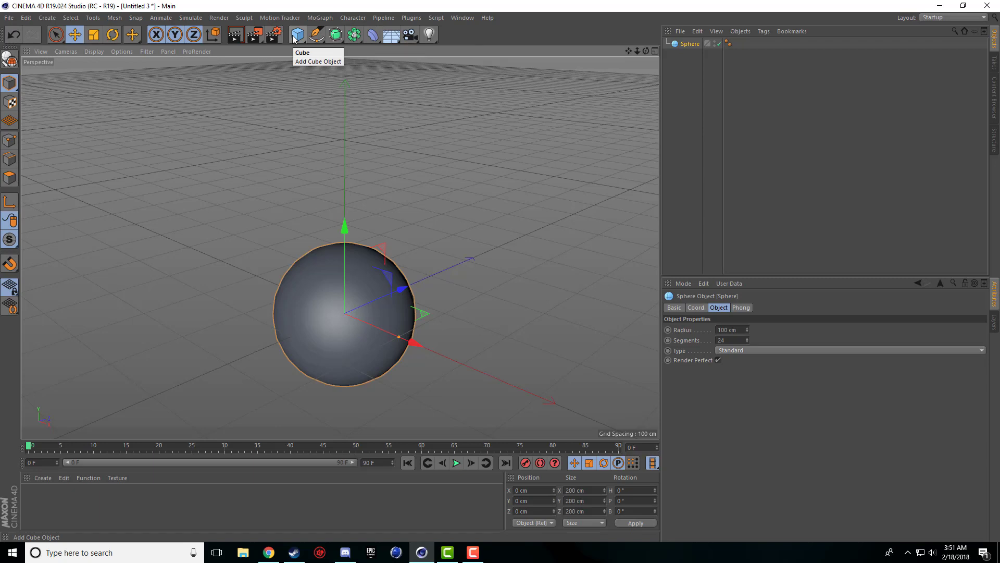
left_click_drag(298, 37, 404, 69)
left_click_drag(342, 255, 345, 64)
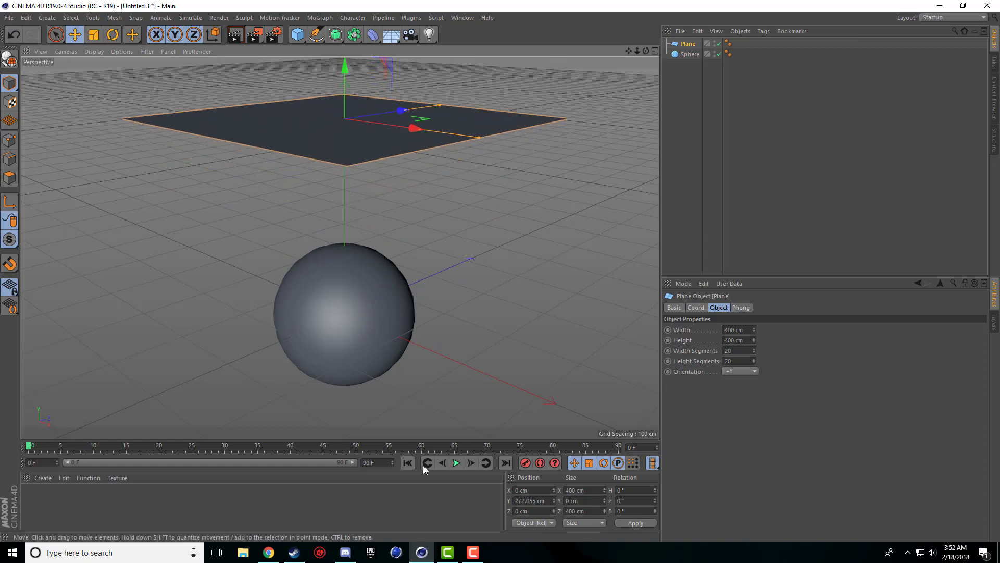
Give the plane 50 width segments and 50 height segments.
left_click(730, 351)
type("50")
key("Return")
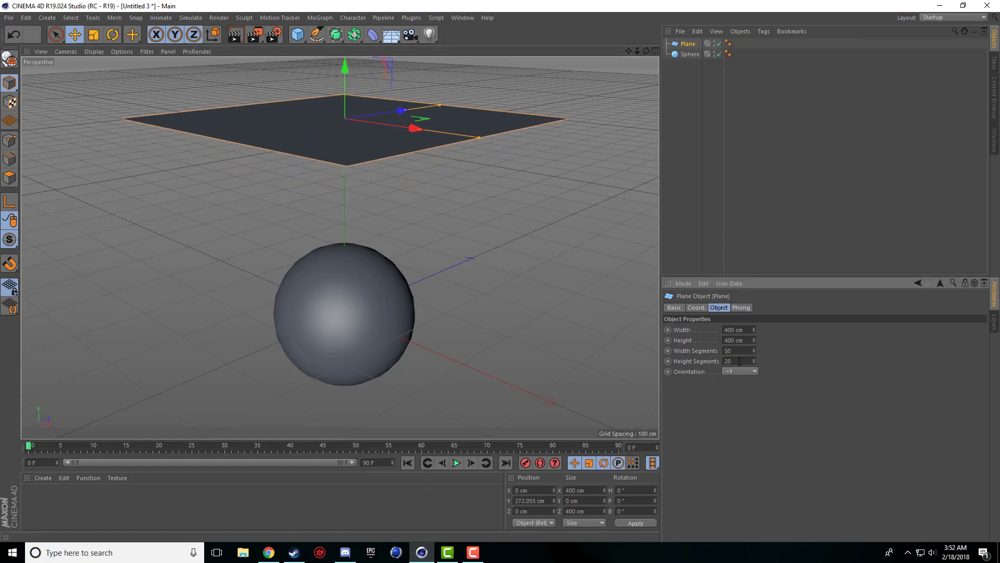
type("50")
key("Return")
Set the plane's width and height to 500 cm.
left_click(734, 330)
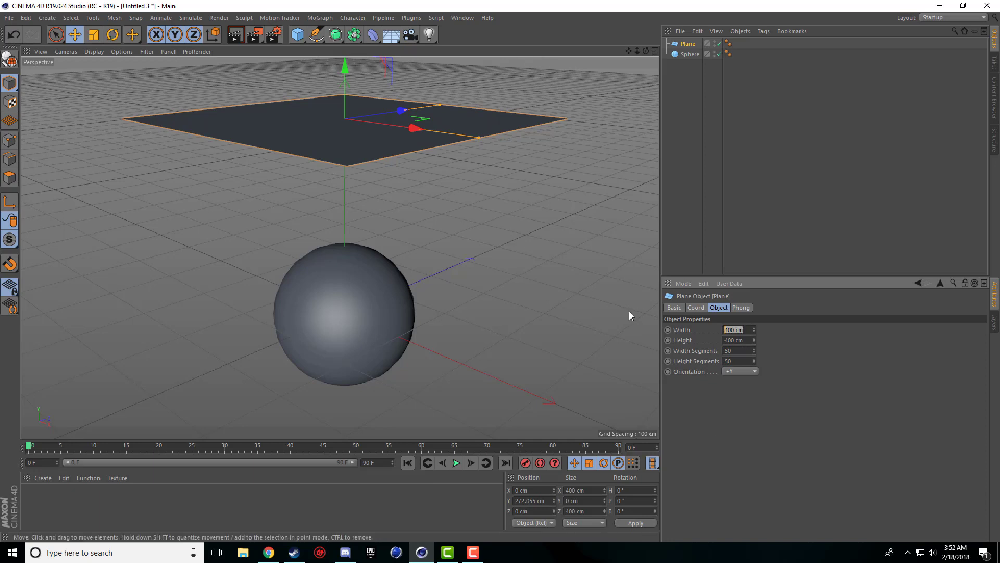
type("600")
key("Tab")
type("600")
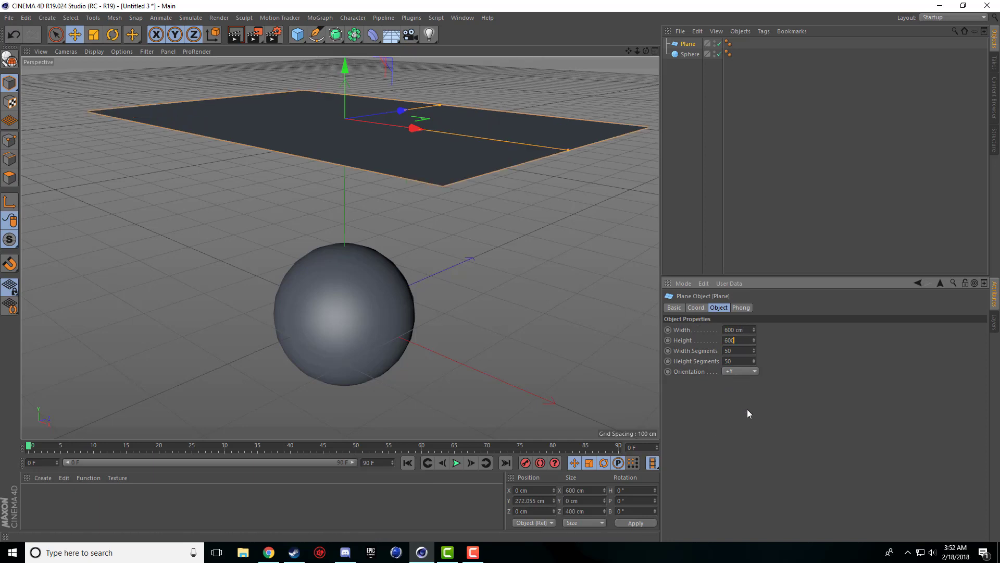
key("Return")
left_click_drag(628, 50, 618, 73)
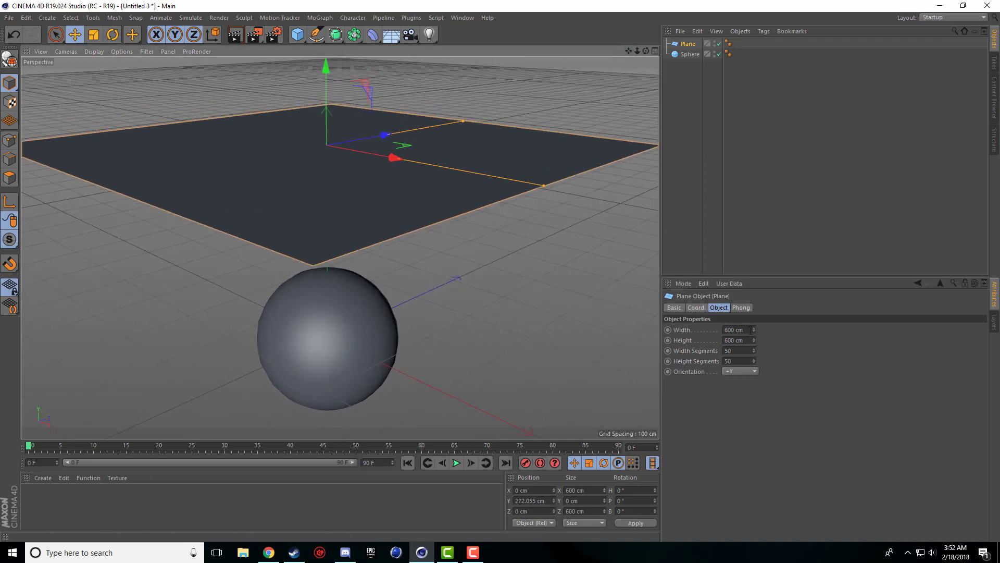
type("850")
key("BackSpace")
key("BackSpace")
key("BackSpace")
type("500")
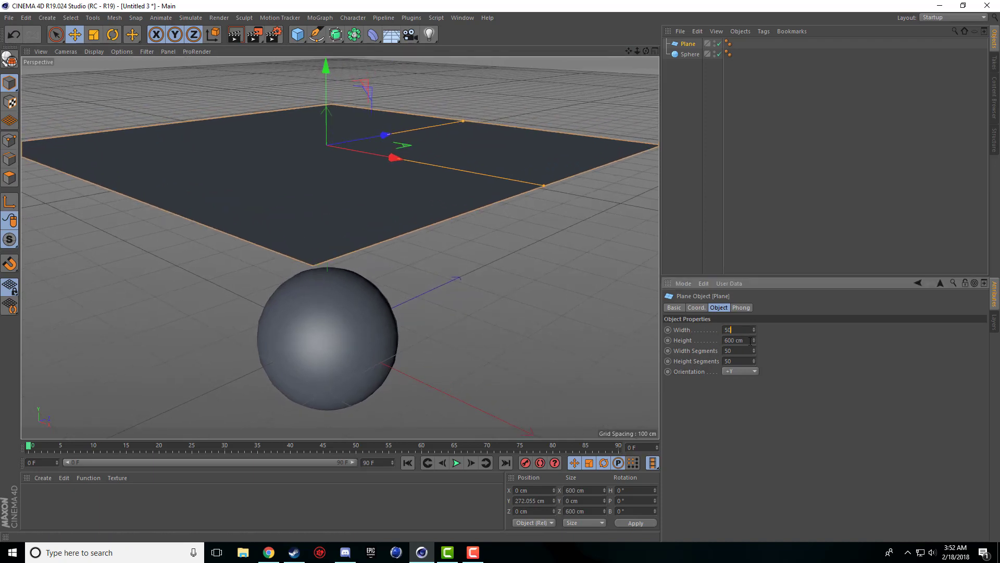
key("Tab")
type("500")
key("Return")
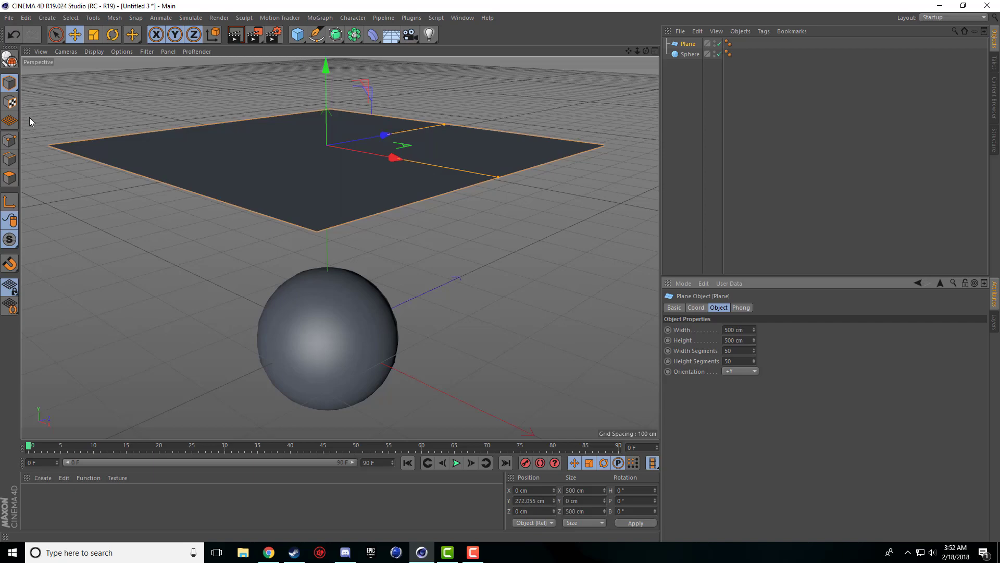
Switch the viewport to Gouraud Shading (Lines) to show wireframe on the objects.
left_click(96, 51)
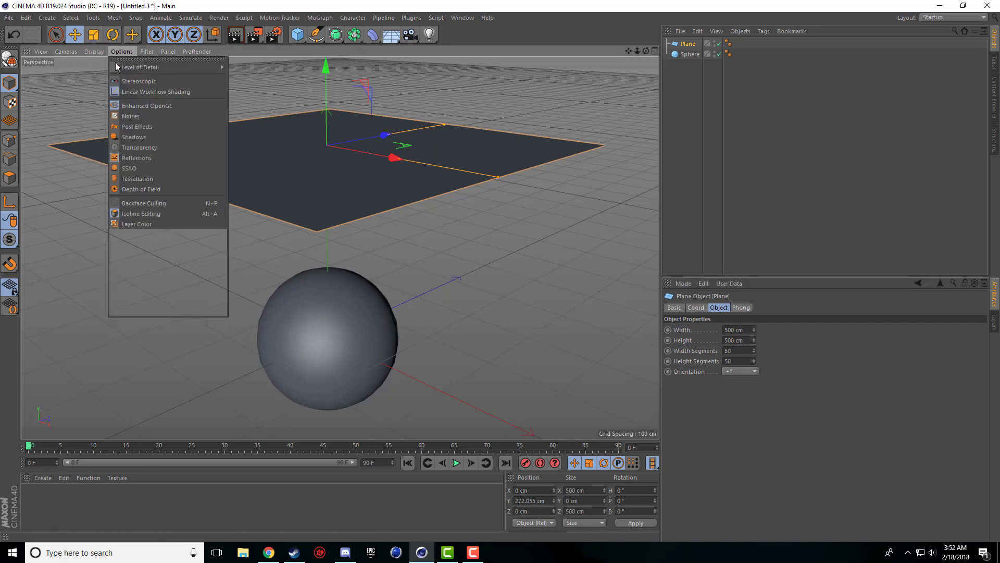
left_click(110, 77)
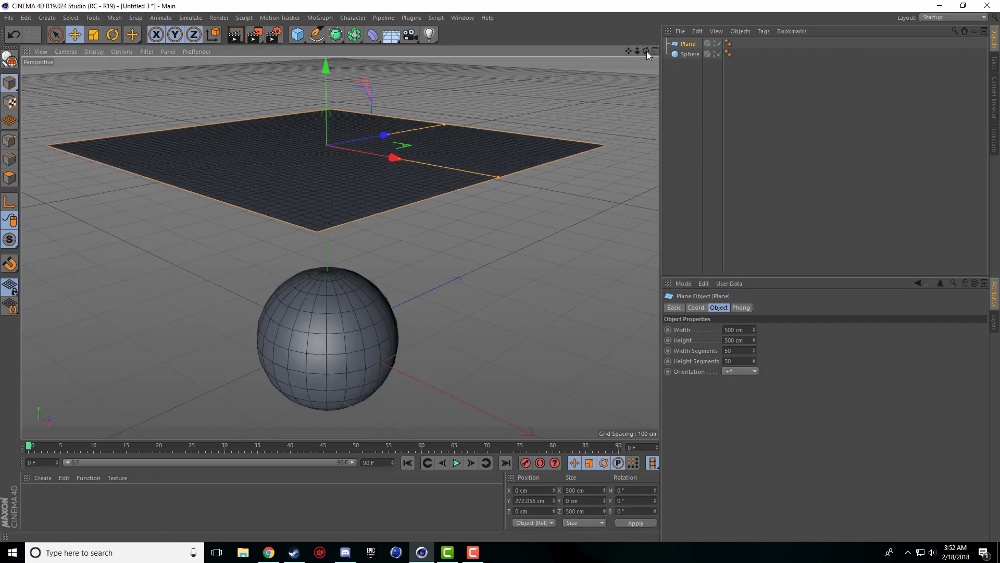
left_click_drag(646, 50, 372, 196)
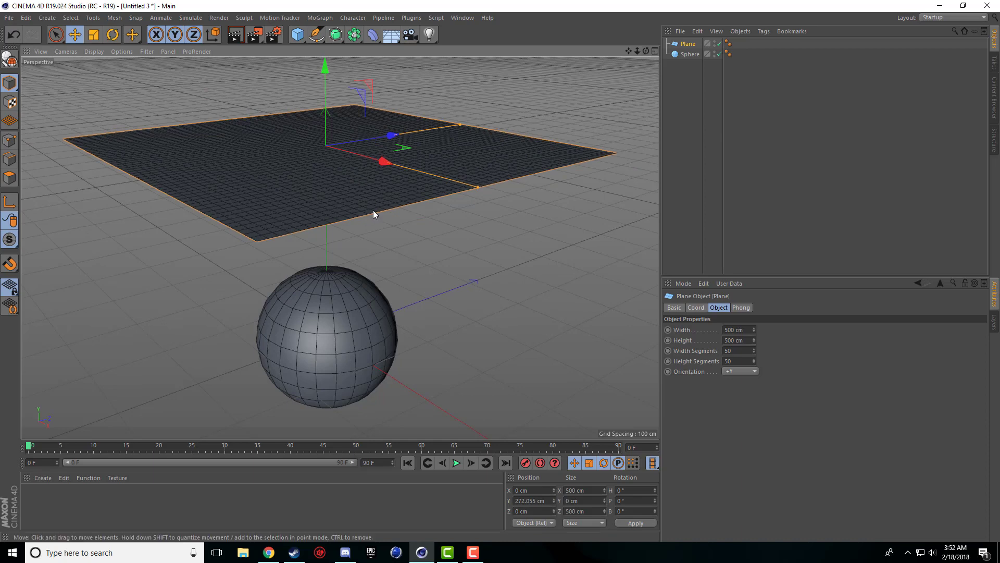
left_click_drag(637, 51, 339, 246)
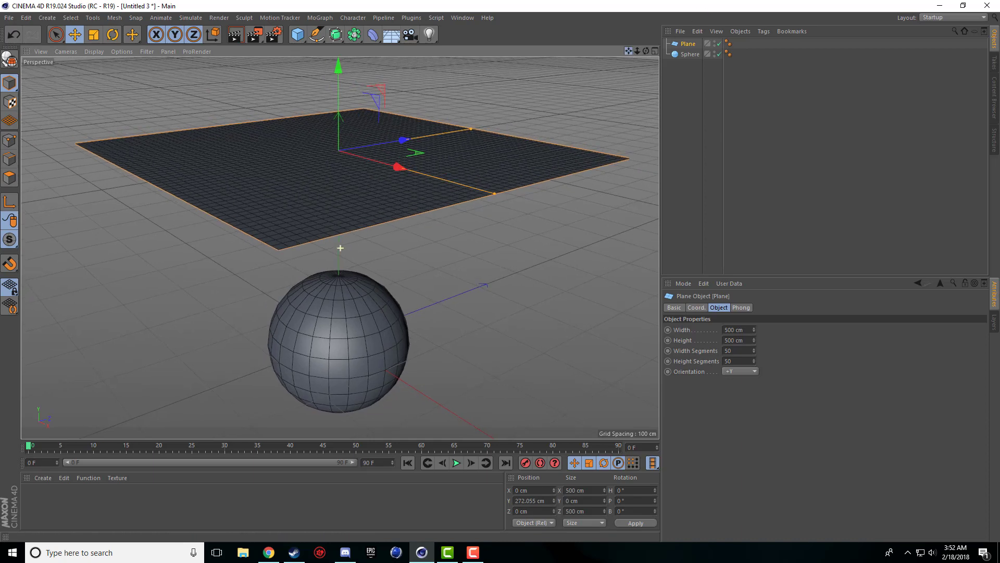
In the Object Manager, name the plane 'Cloth' and the sphere 'Collider'.
left_click_drag(471, 120, 254, 223, "alt")
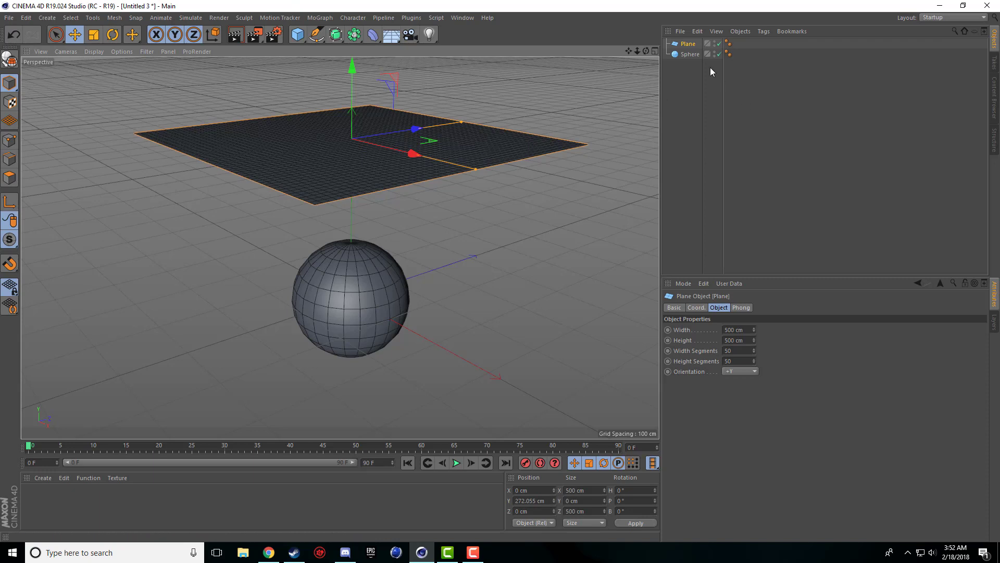
double_click(687, 45)
type("Cloth")
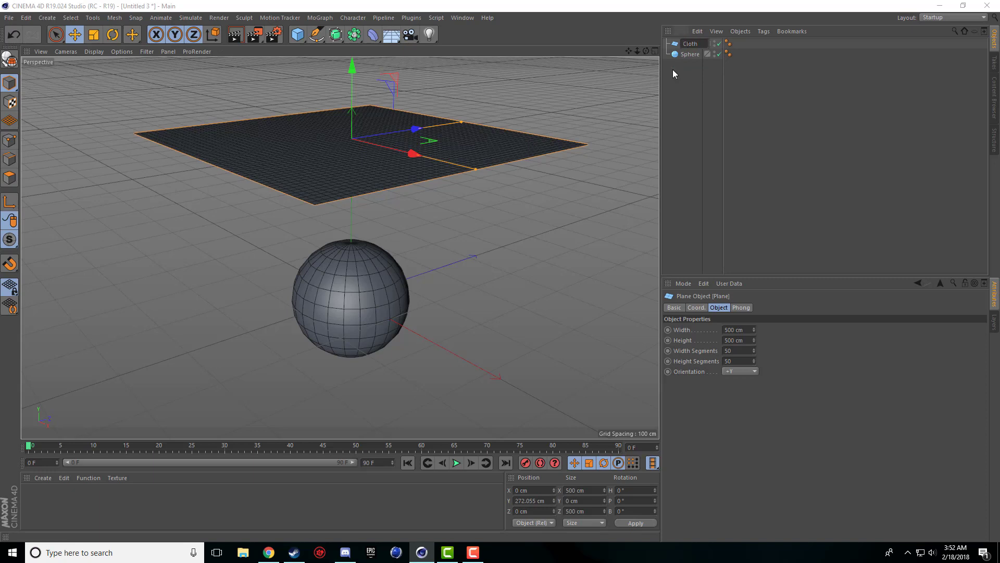
key("Return")
double_click(689, 54)
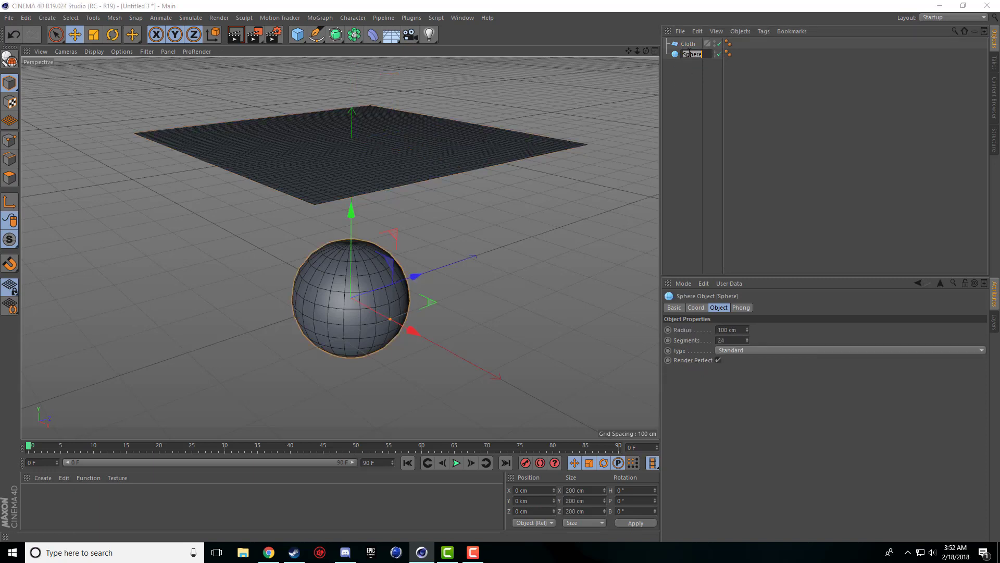
type("Collider")
key("Return")
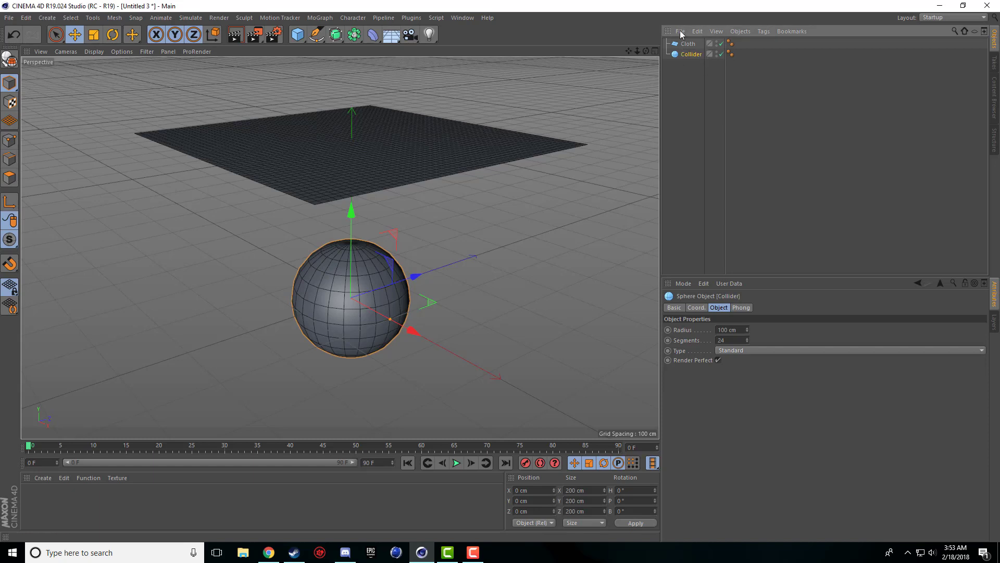
Give Cloth a Cloth simulation tag and Collider a Cloth Collider tag.
right_click(686, 44)
left_click(676, 77)
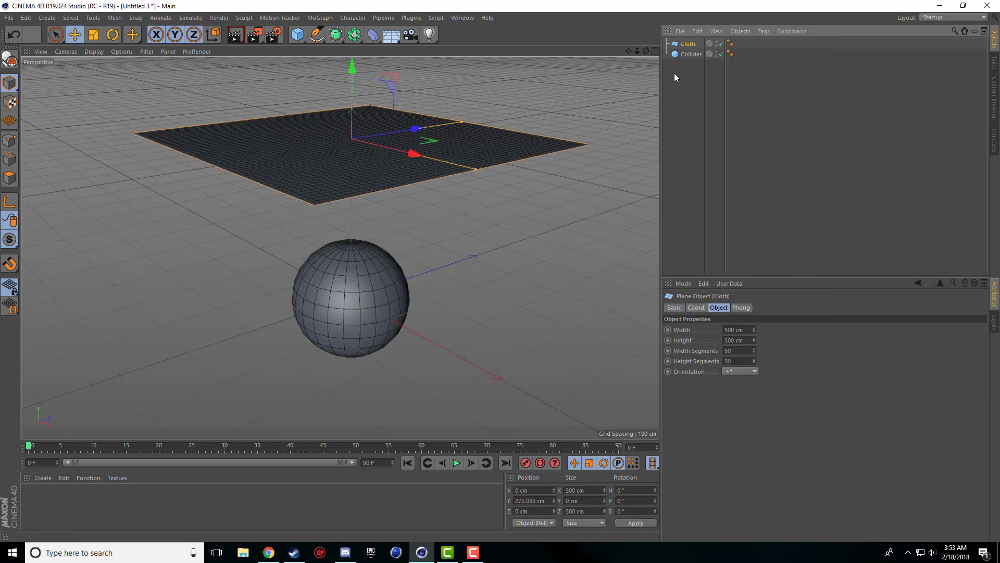
right_click(691, 45)
mouse_move(772, 134)
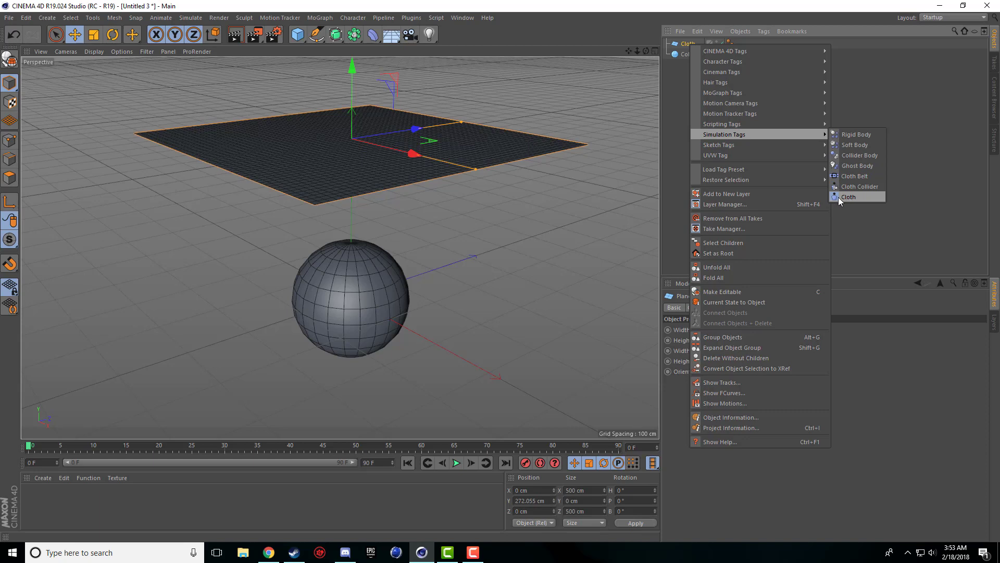
left_click(857, 199)
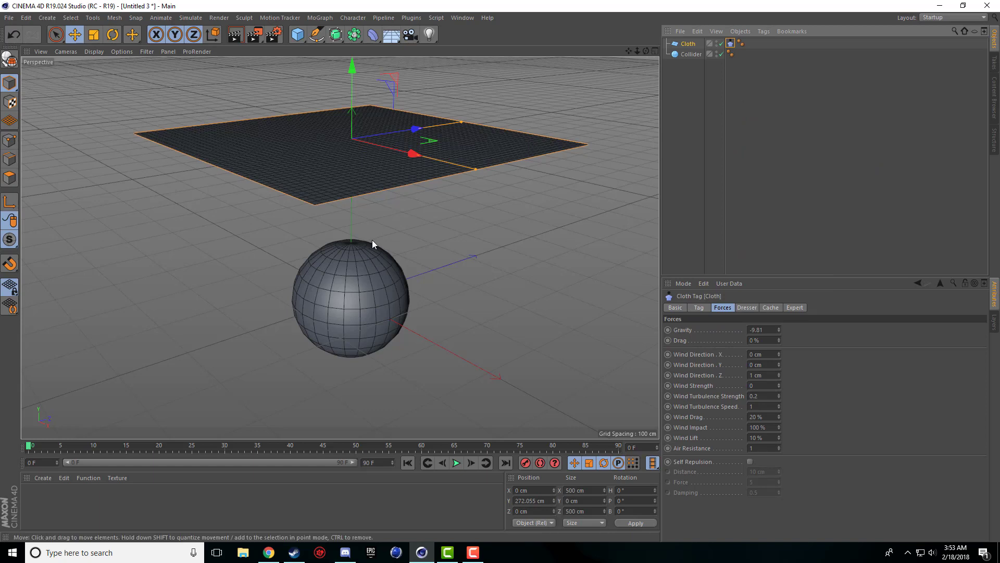
right_click(693, 55)
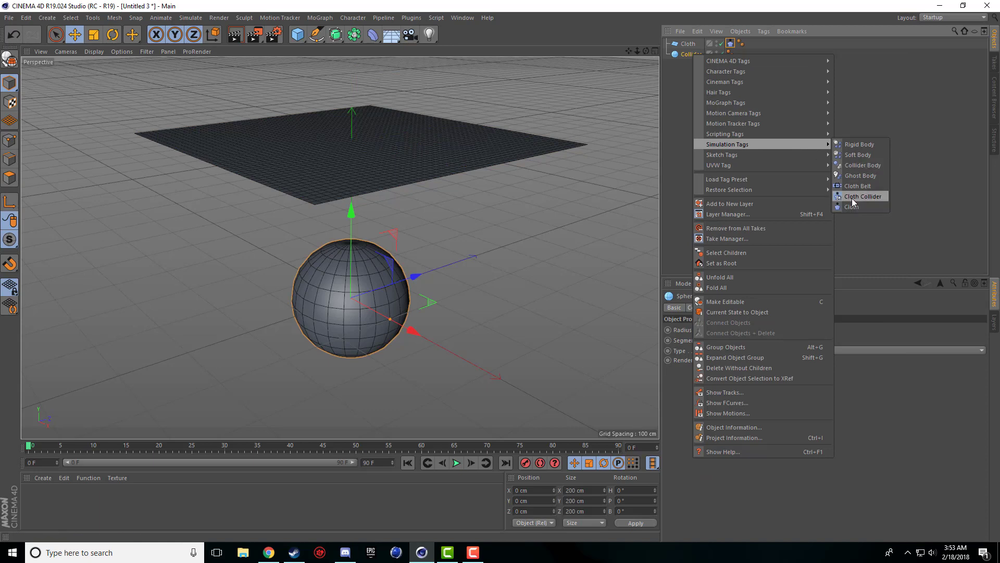
left_click(878, 200)
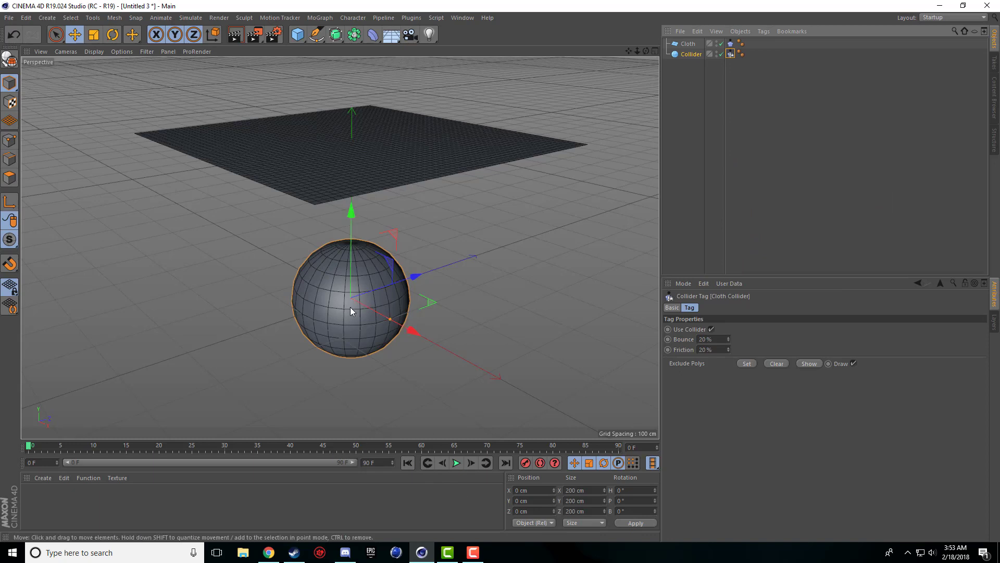
Test-play the cloth simulation, rewind, and replay it to frame 32.
left_click(455, 464)
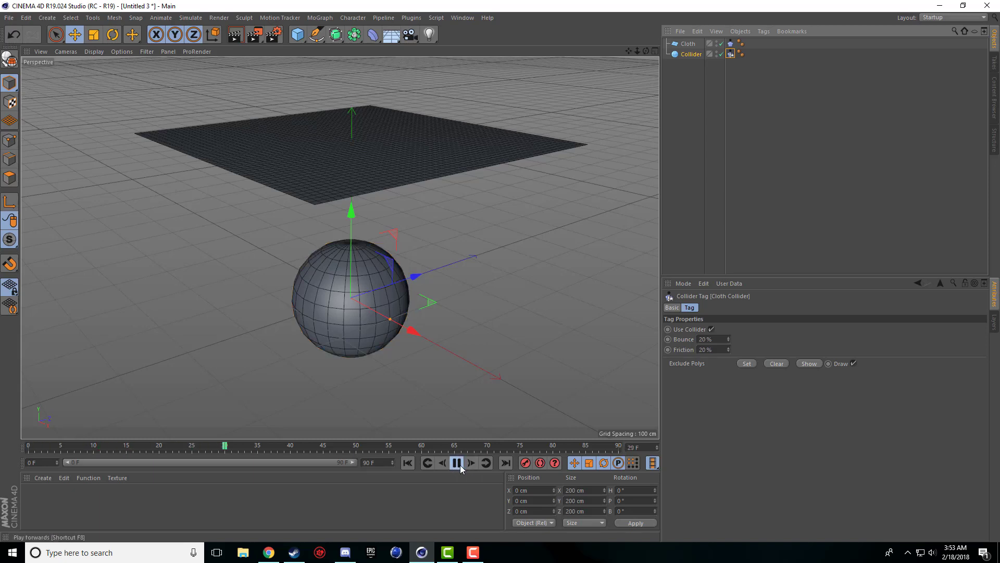
left_click(458, 464)
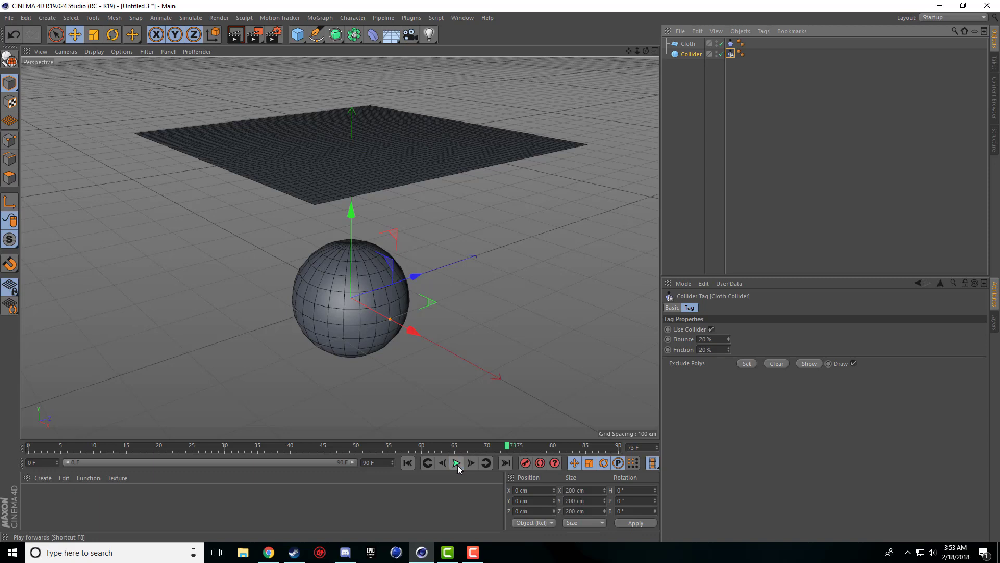
left_click(407, 462)
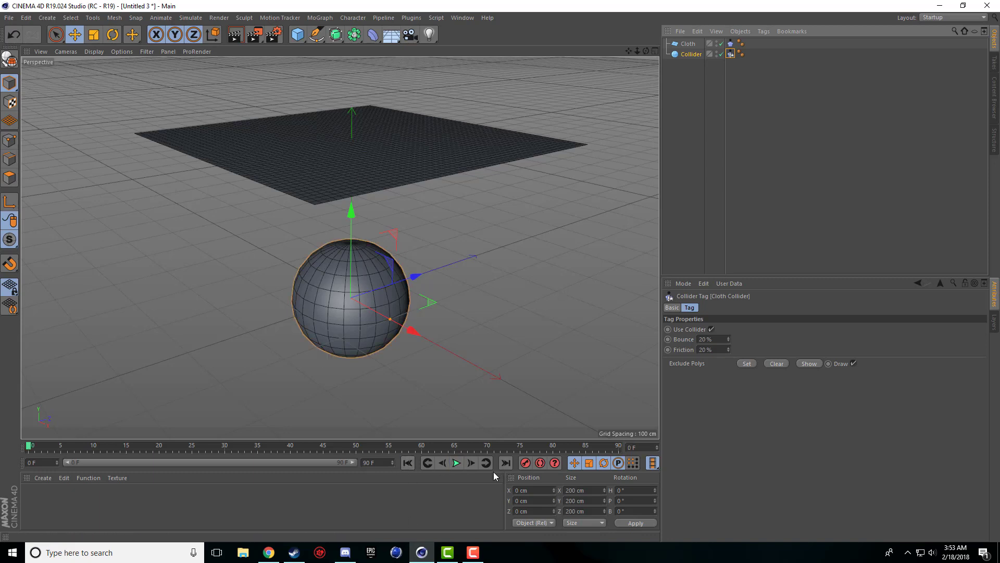
left_click(460, 464)
left_click(460, 464)
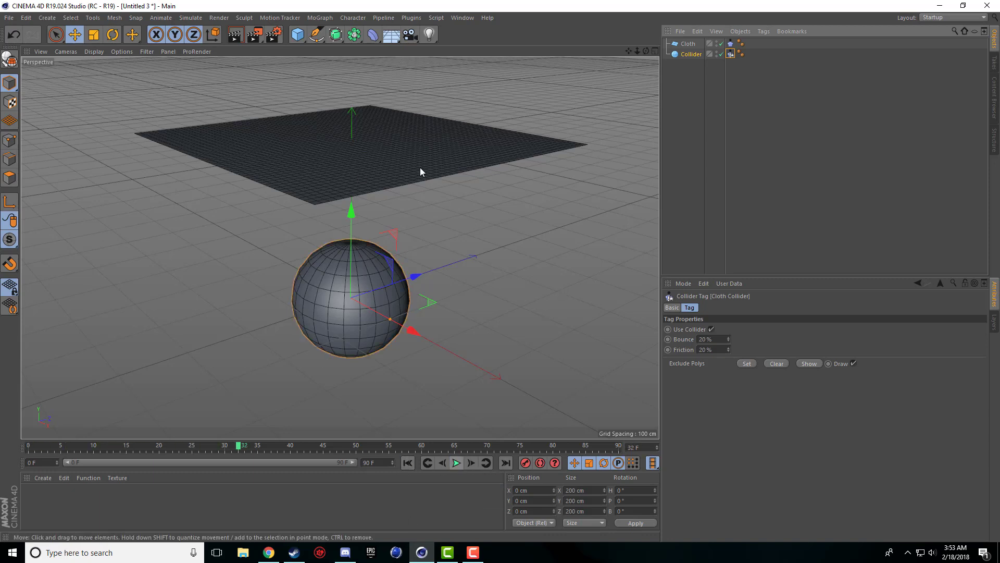
Select the Cloth plane and convert it to an editable polygon object.
left_click(361, 156)
left_click(732, 44)
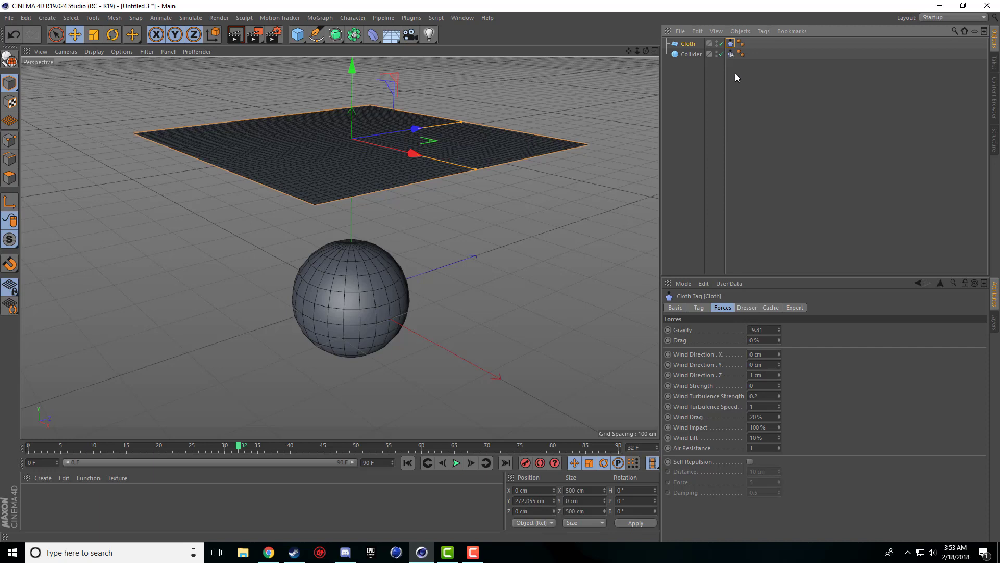
left_click(685, 46)
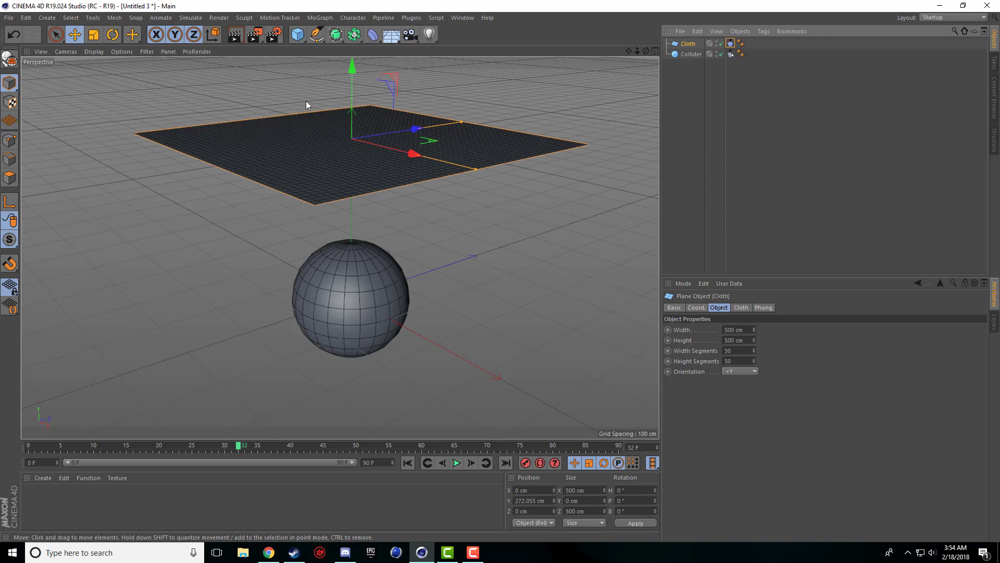
left_click(12, 61)
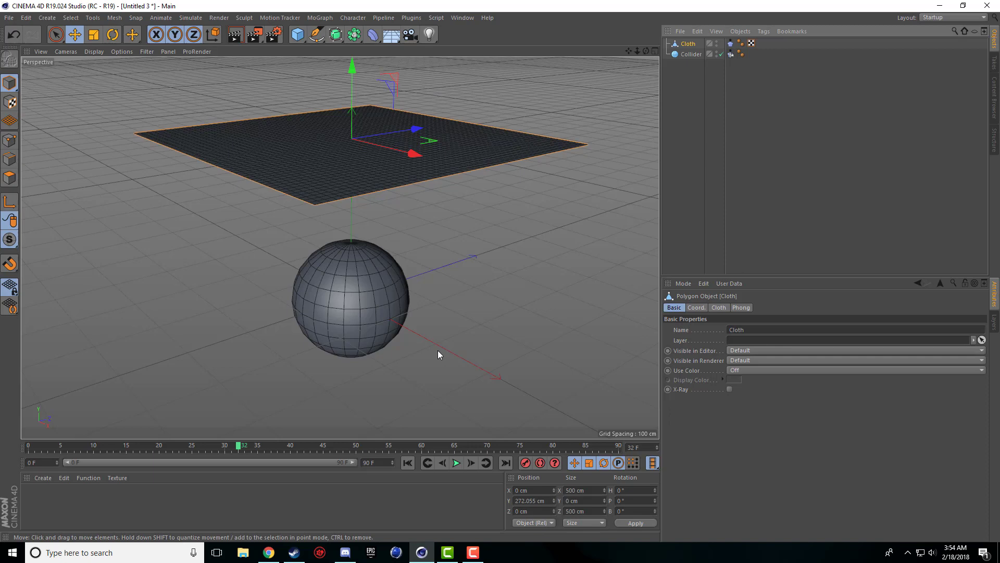
Play the cloth draping over the sphere, rewind to frame 0, and show the Cloth tag's Forces settings.
left_click(407, 464)
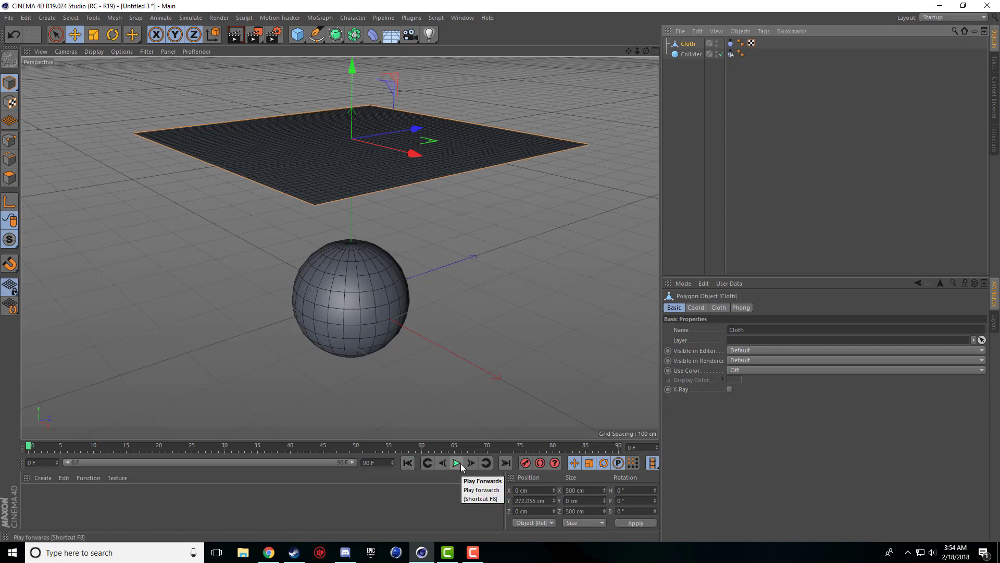
left_click(459, 463)
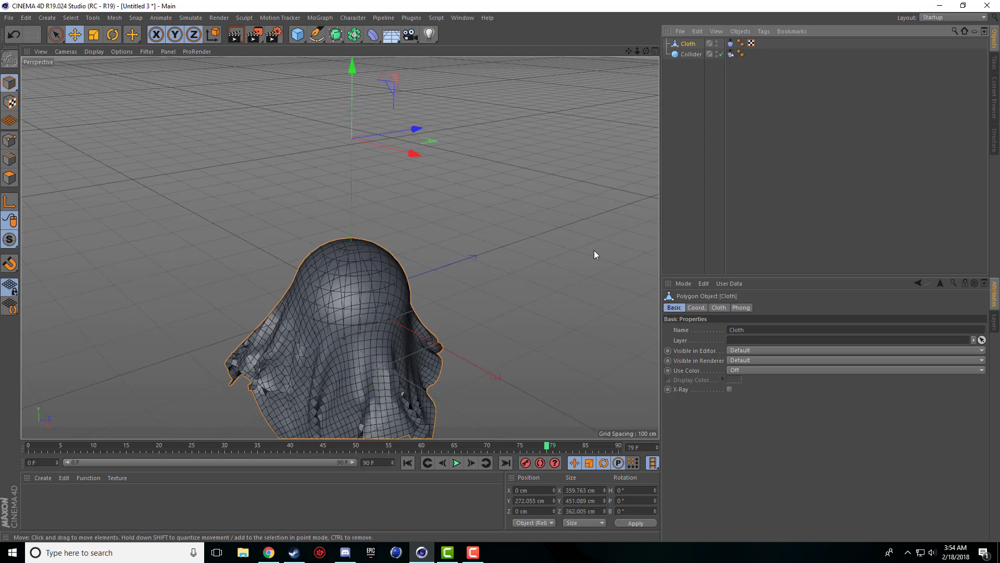
left_click(408, 462)
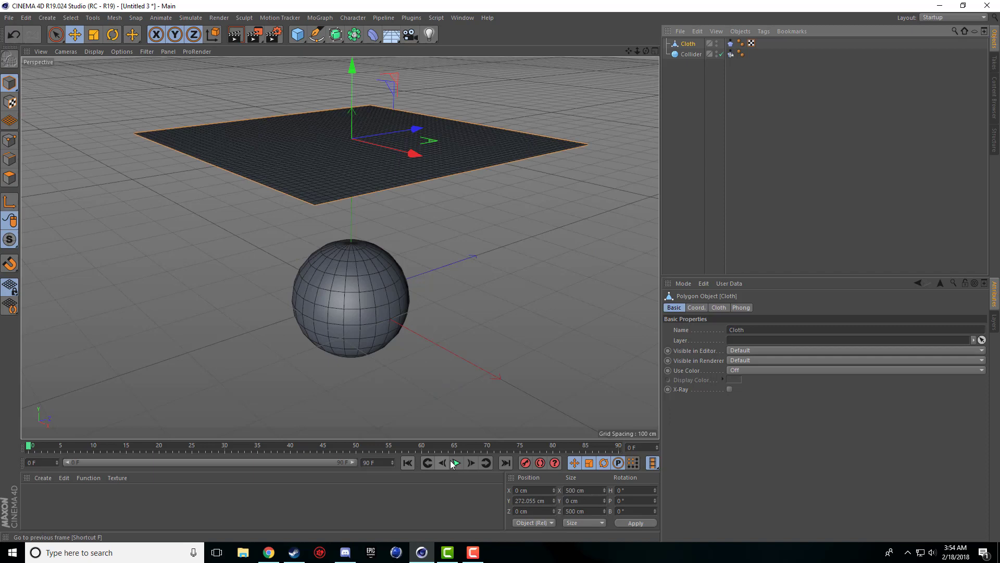
left_click(455, 462)
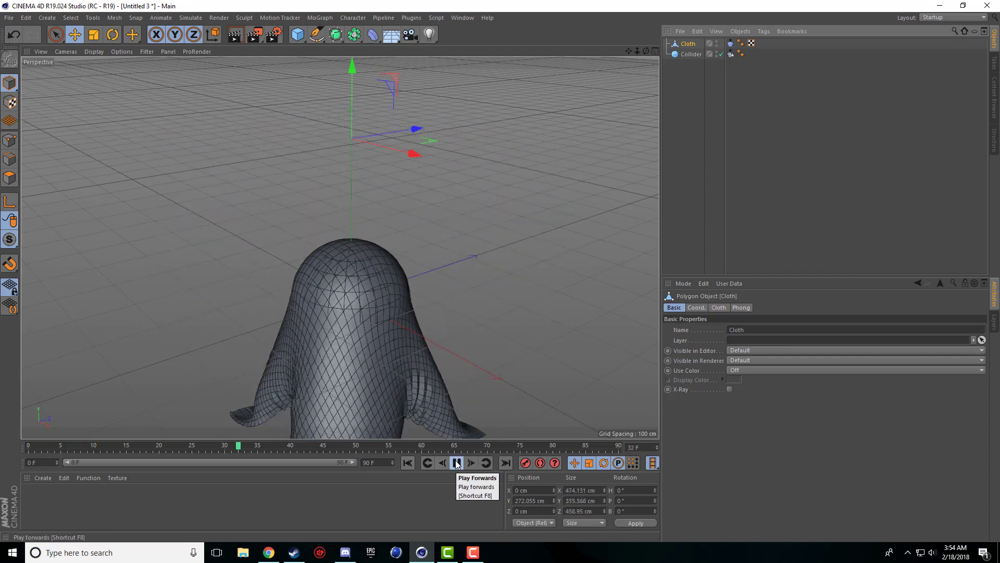
left_click(456, 463)
left_click(408, 463)
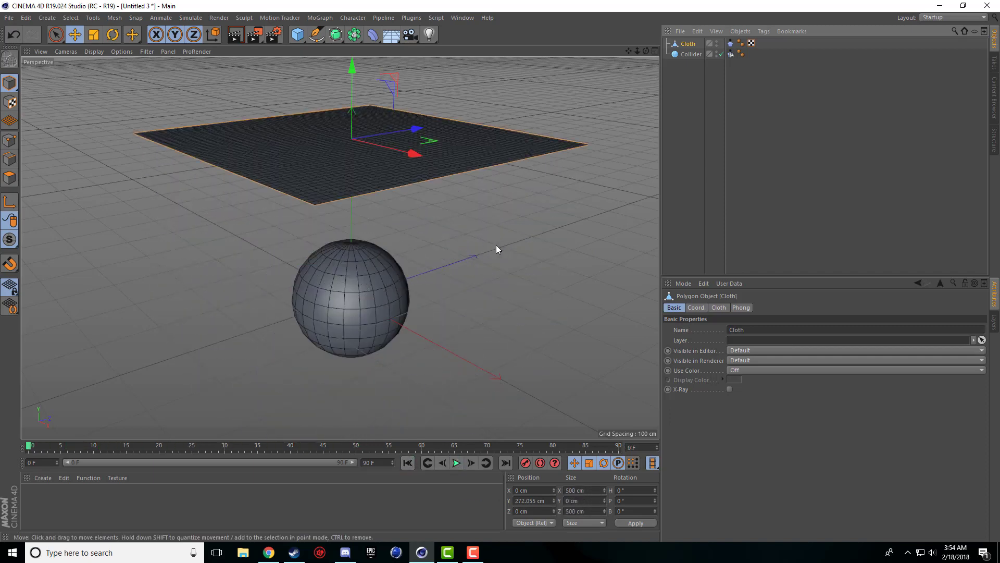
left_click(731, 44)
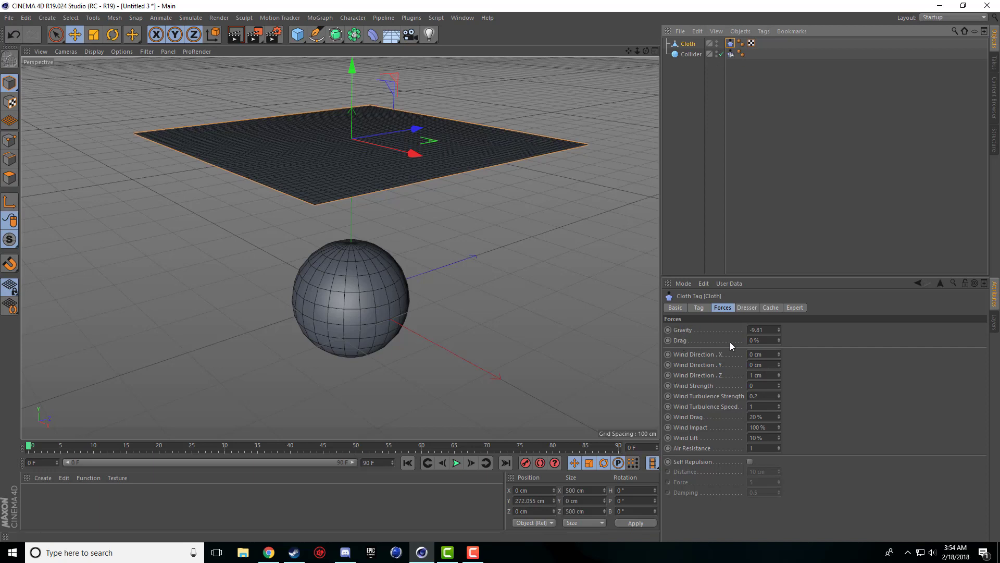
Set the cloth's Drag to 5 and play the simulation.
left_click(758, 340)
type("5")
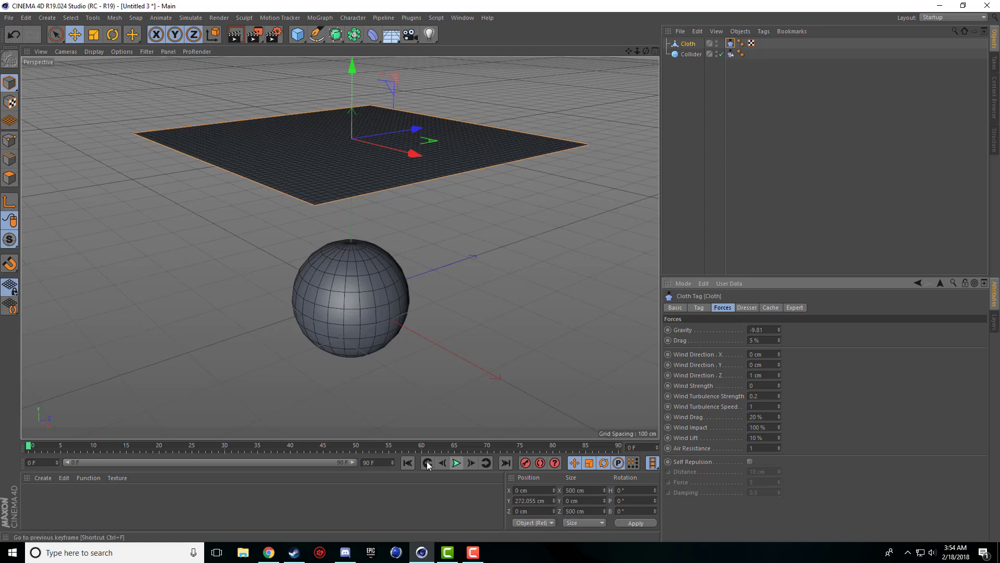
left_click(456, 462)
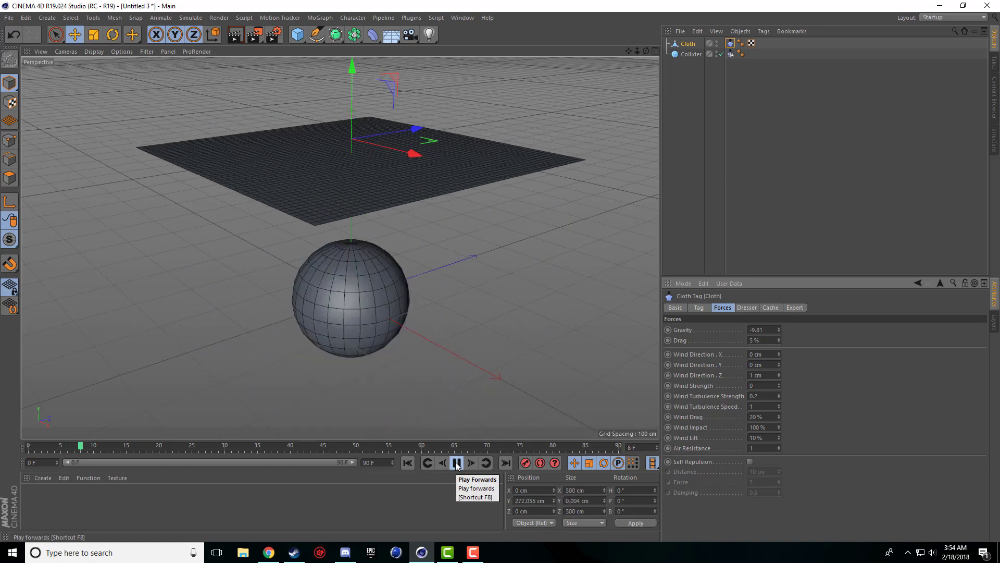
left_click(457, 463)
Lengthen the animation to 200 frames and replay until the cloth is fully draped.
type("200")
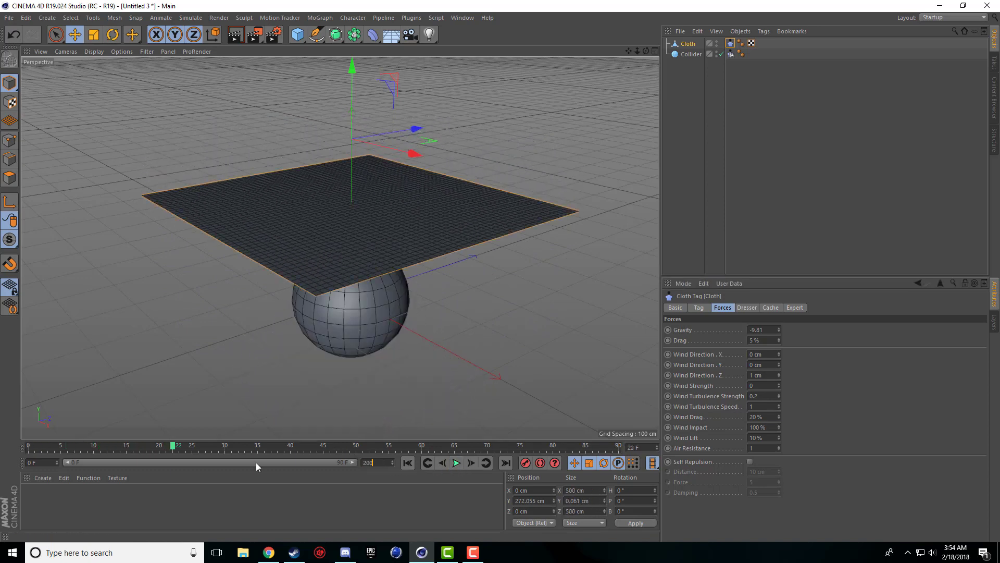
key("Return")
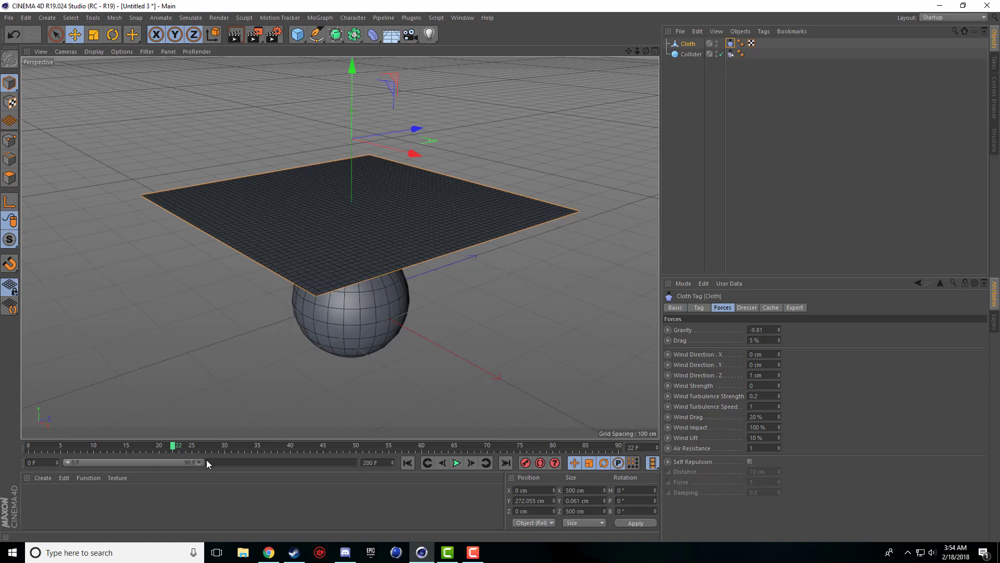
left_click_drag(203, 462, 356, 462)
left_click(408, 463)
left_click(457, 463)
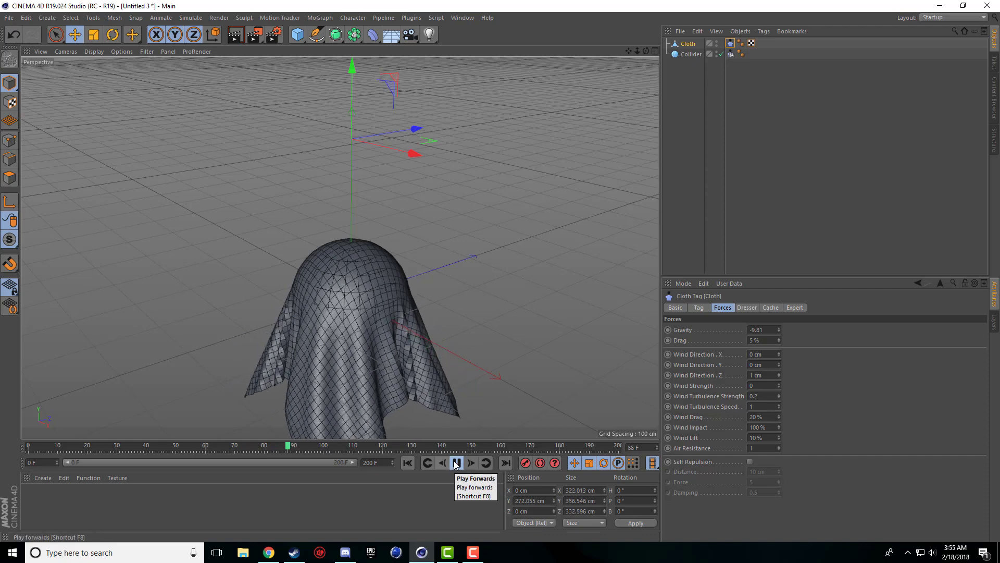
left_click(389, 306)
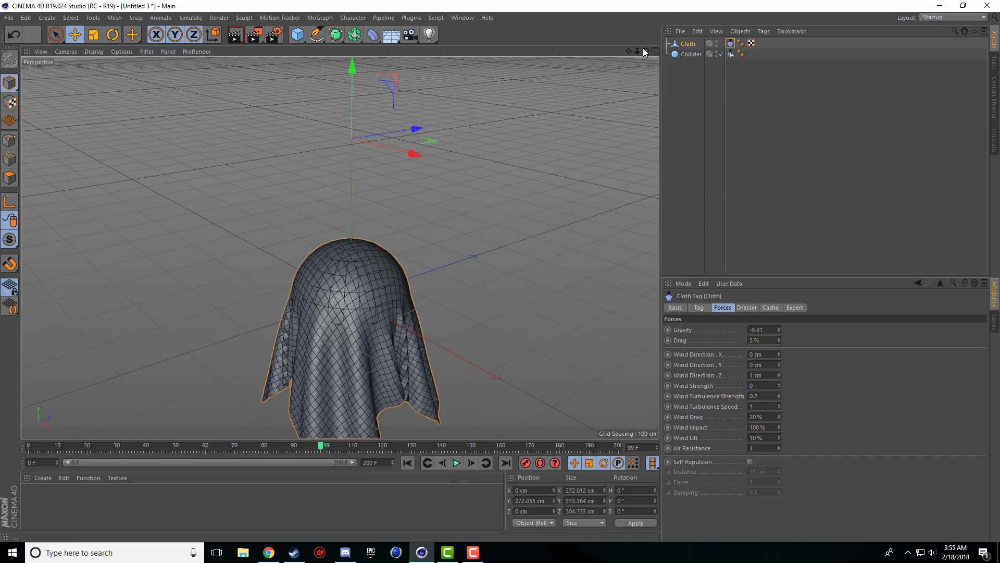
Render a preview of the draped cloth from a new angle, then return to frame 0.
left_click_drag(646, 51, 351, 169)
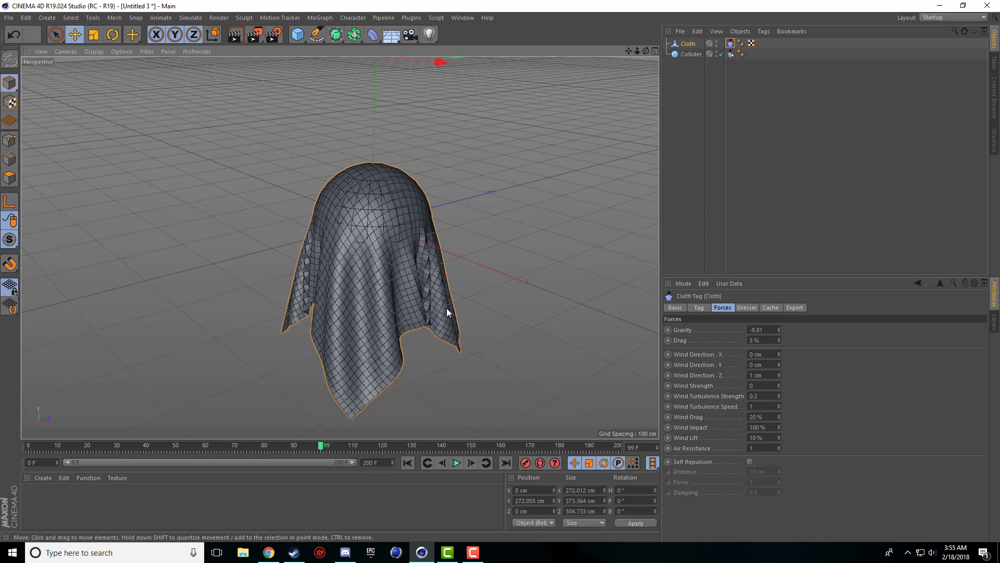
left_click(235, 35)
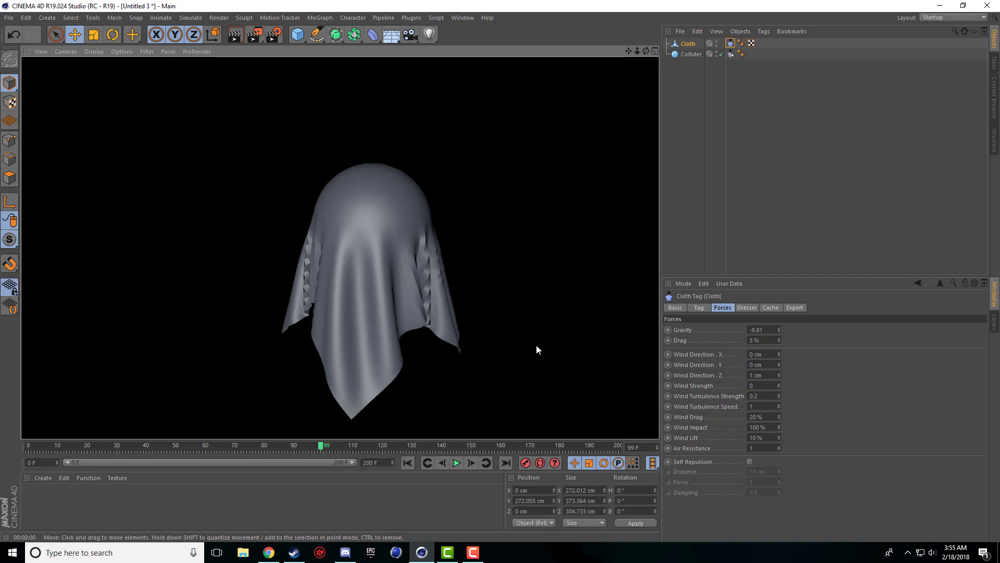
left_click(408, 463)
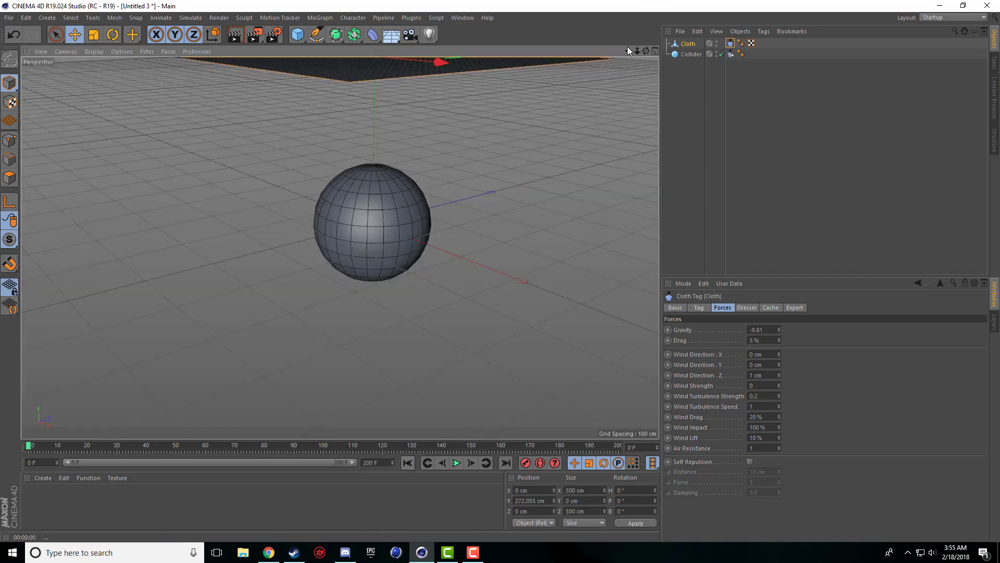
Add a Subdivision Surface, parent Cloth under it, and play the smoothed simulation.
left_click_drag(628, 46, 626, 48)
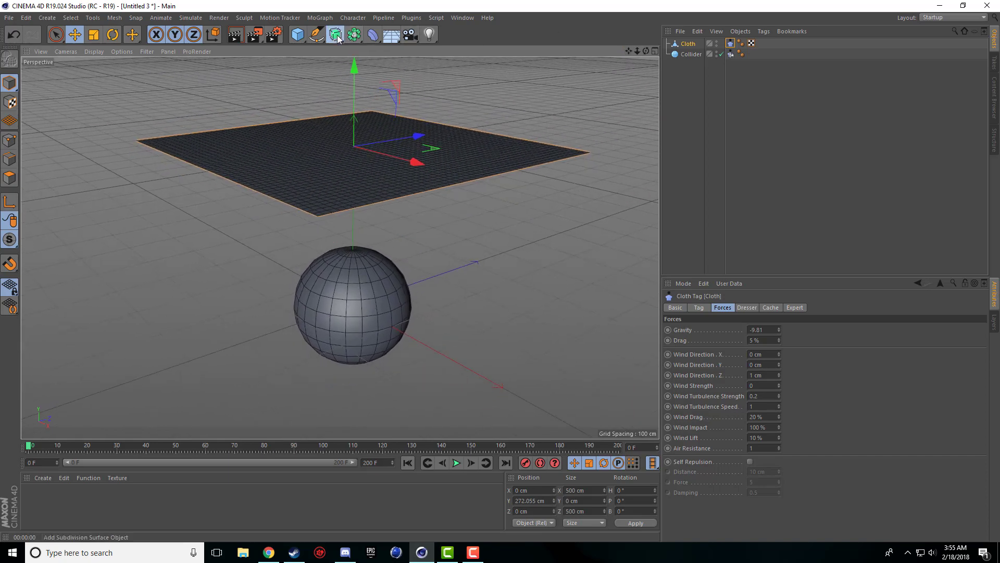
left_click_drag(336, 35, 374, 45)
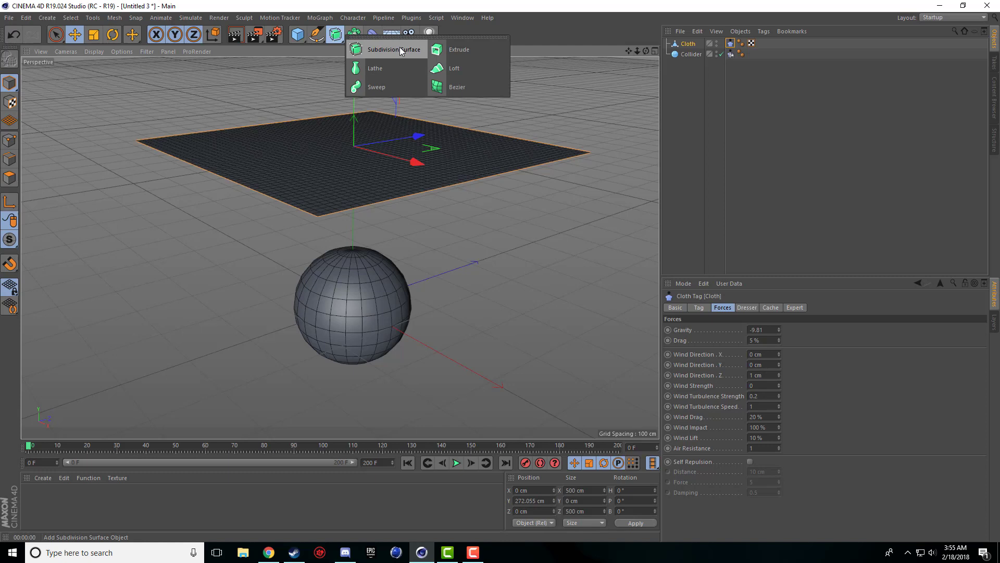
left_click(399, 47)
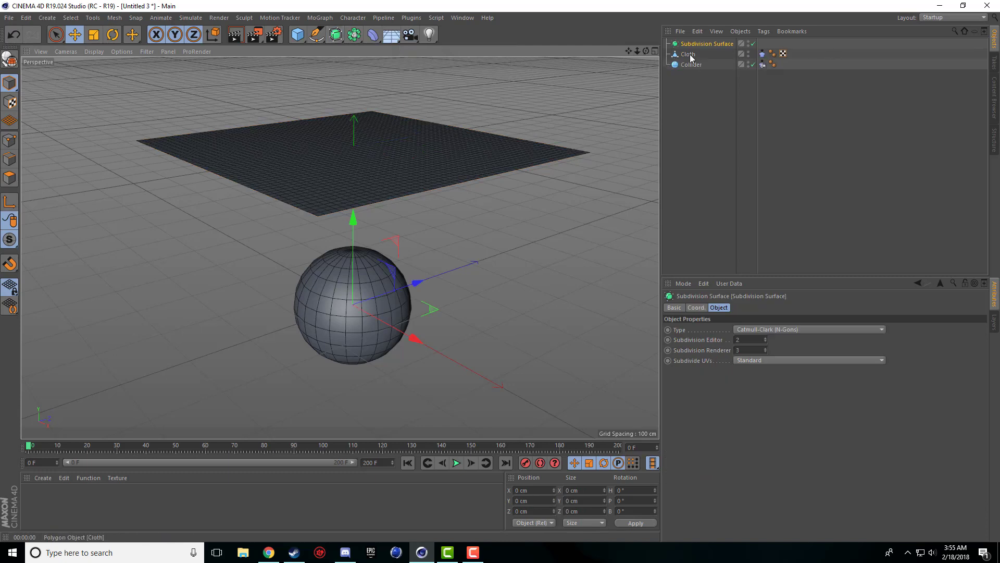
left_click_drag(689, 54, 701, 43)
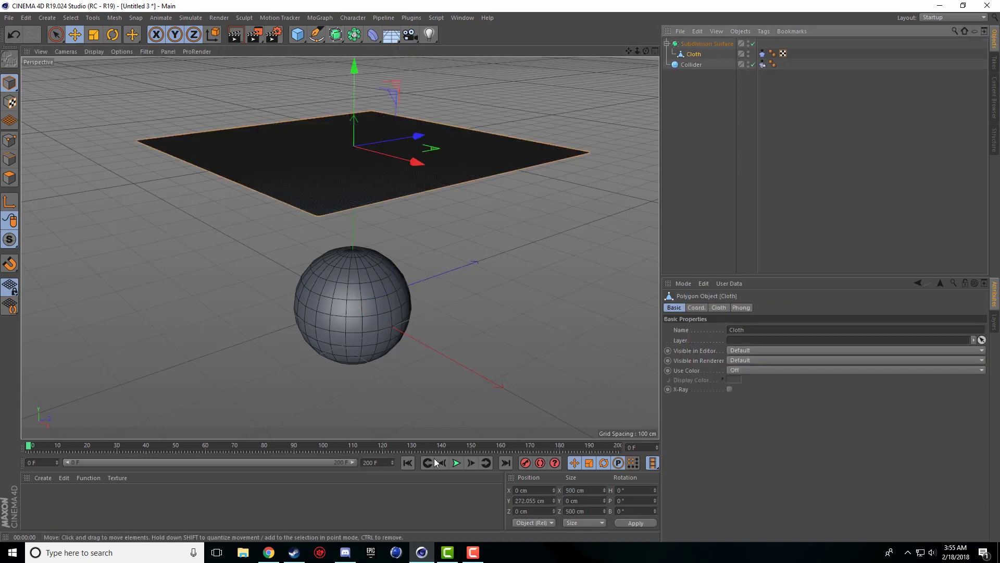
left_click(456, 462)
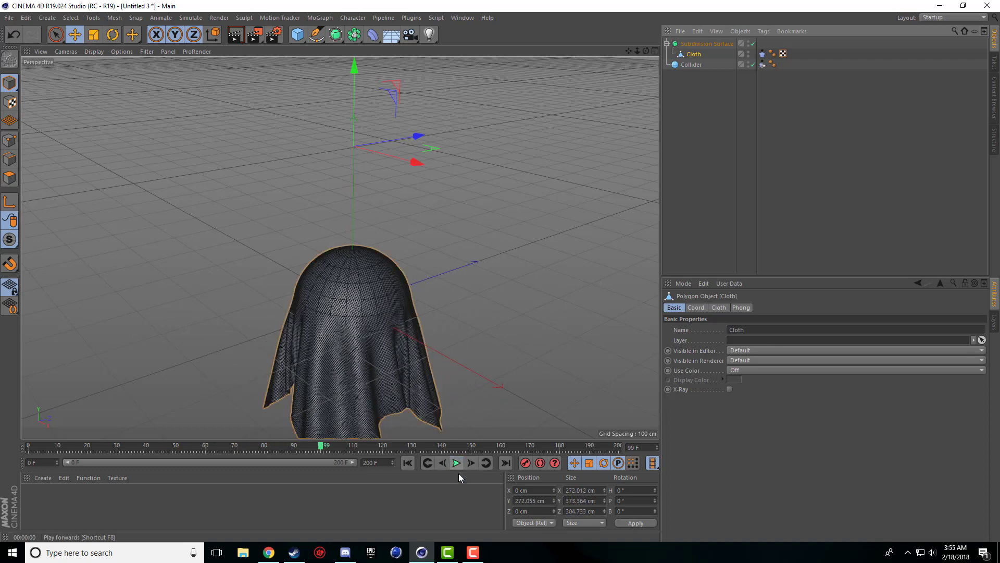
Stop on the draped cloth, render a preview, then zoom and pan to frame it in the editor.
left_click(457, 463)
middle_click_drag(620, 91, 583, 61, "alt")
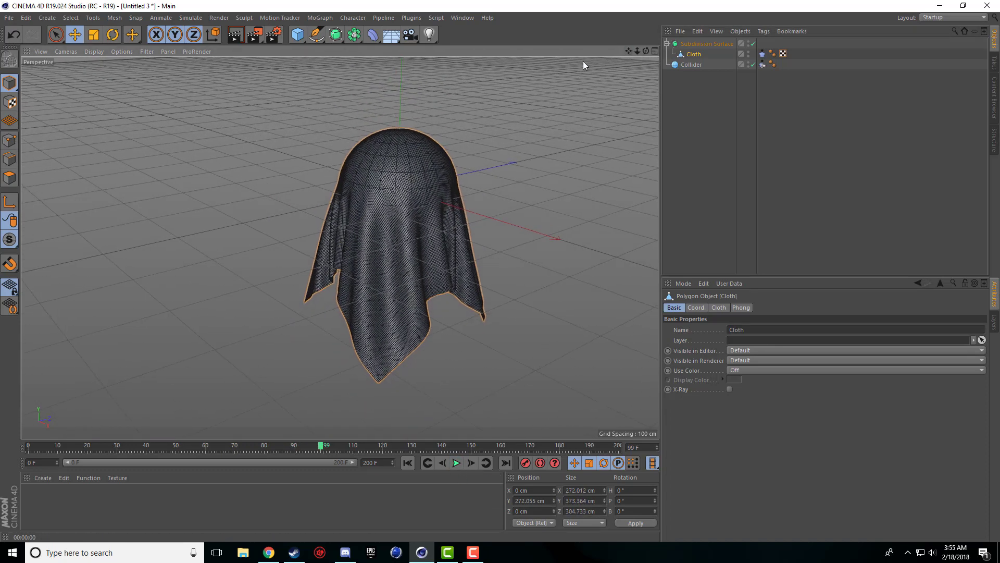
left_click(239, 41)
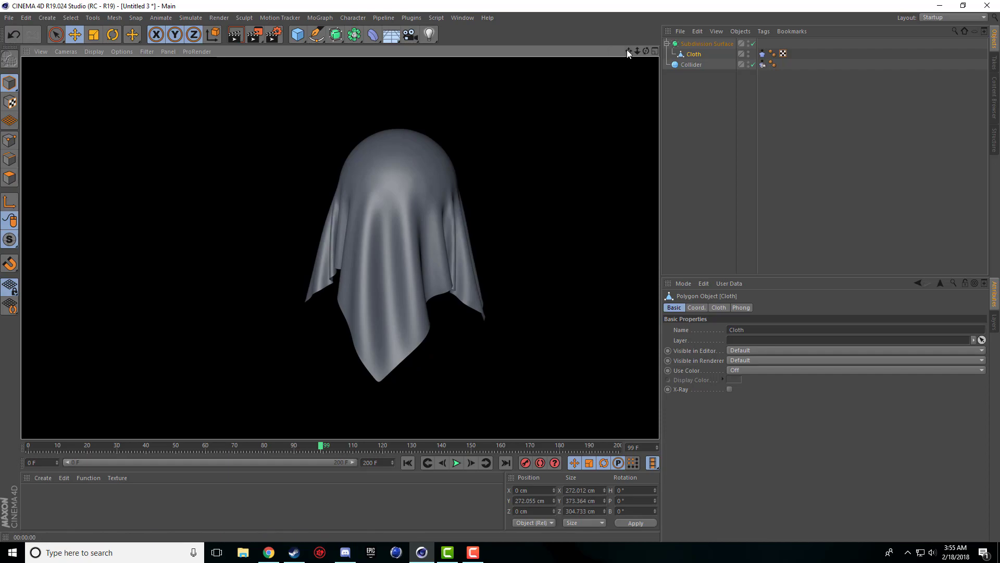
scroll(558, 126, "up", 6)
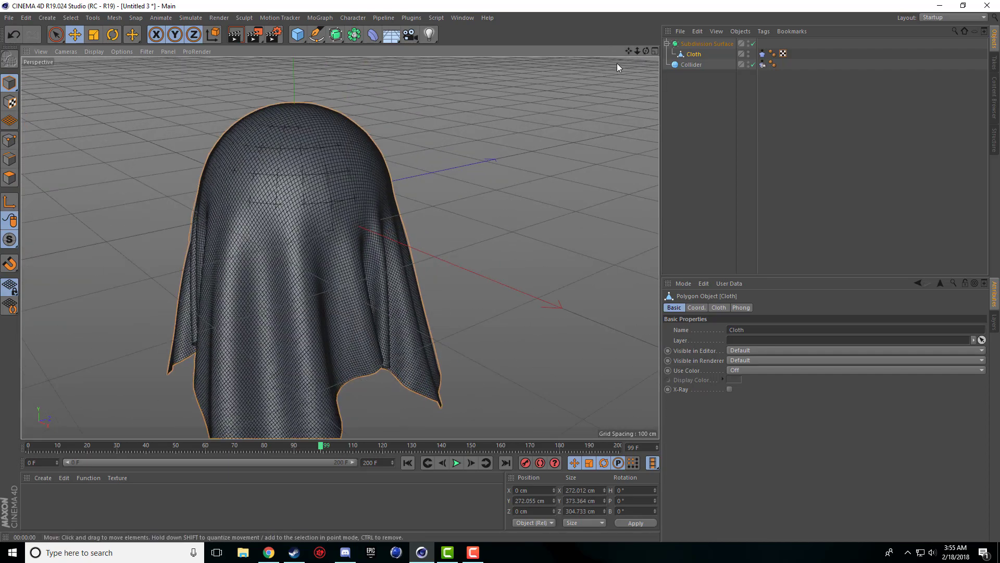
left_click_drag(629, 51, 531, 48)
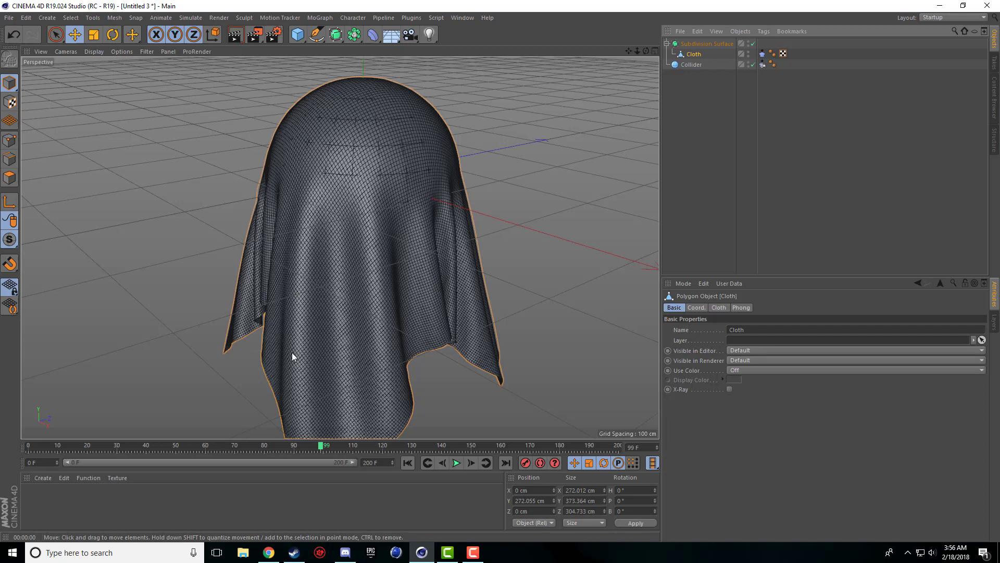
Rewind to frame 0, frame the flat cloth, select the Subdivision Surface, then deselect everything.
left_click(407, 462)
mouse_move(627, 51)
left_mouse_down()
mouse_move(637, 64)
mouse_move(648, 57)
mouse_move(642, 87)
mouse_move(552, 99)
mouse_move(472, 144)
mouse_move(652, 54)
mouse_move(589, 67)
mouse_move(628, 56)
left_mouse_up()
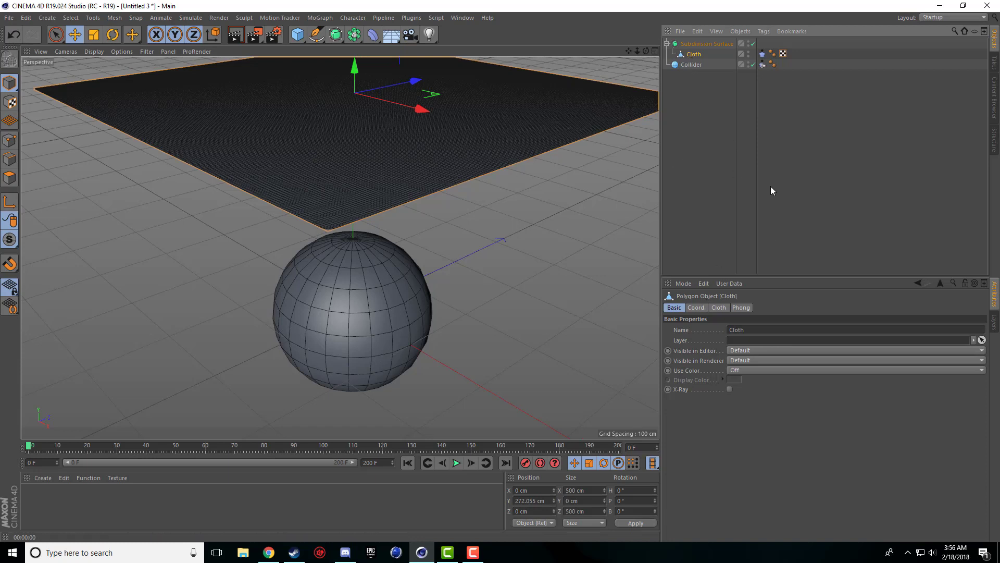
left_click(335, 35)
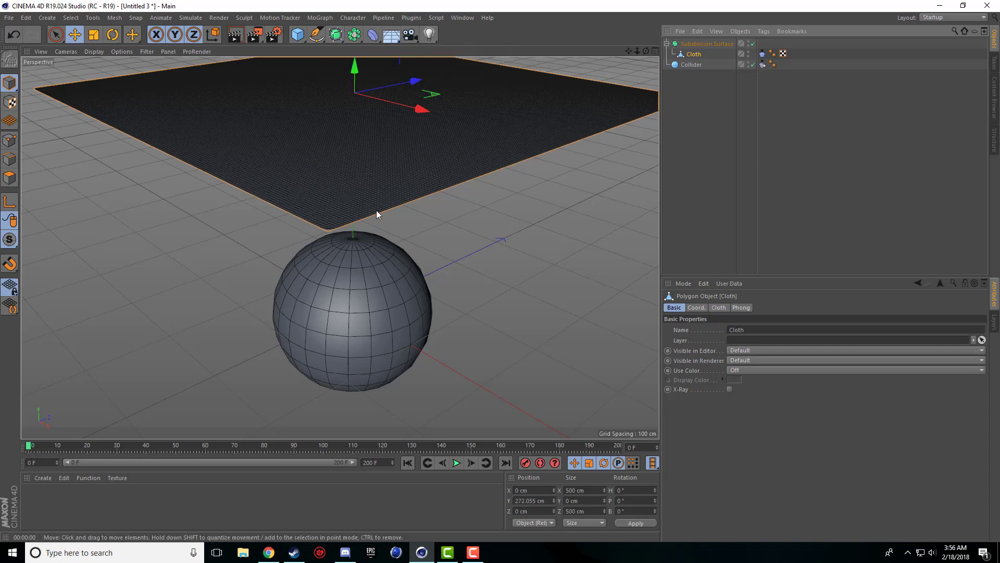
left_click(338, 225)
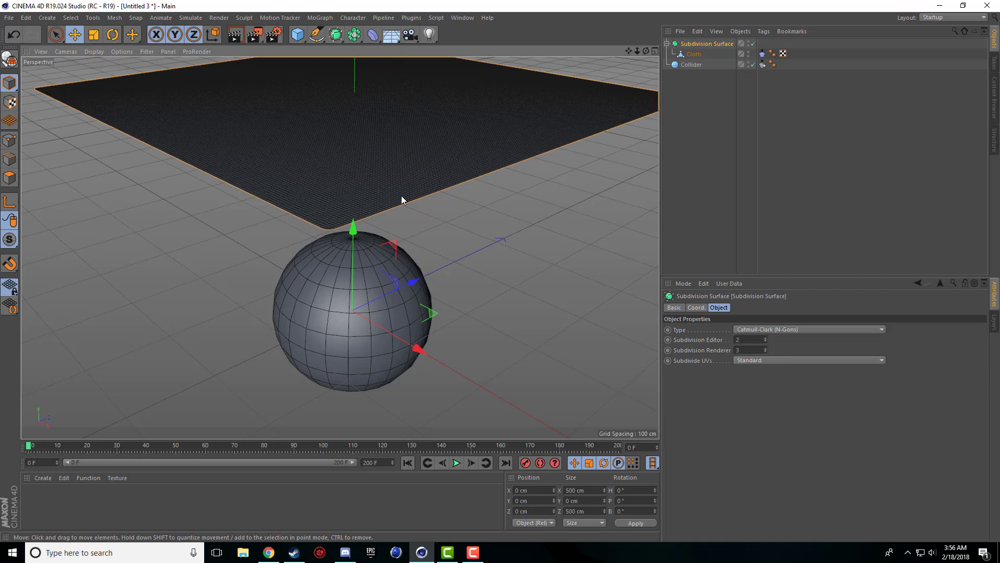
left_click(684, 142)
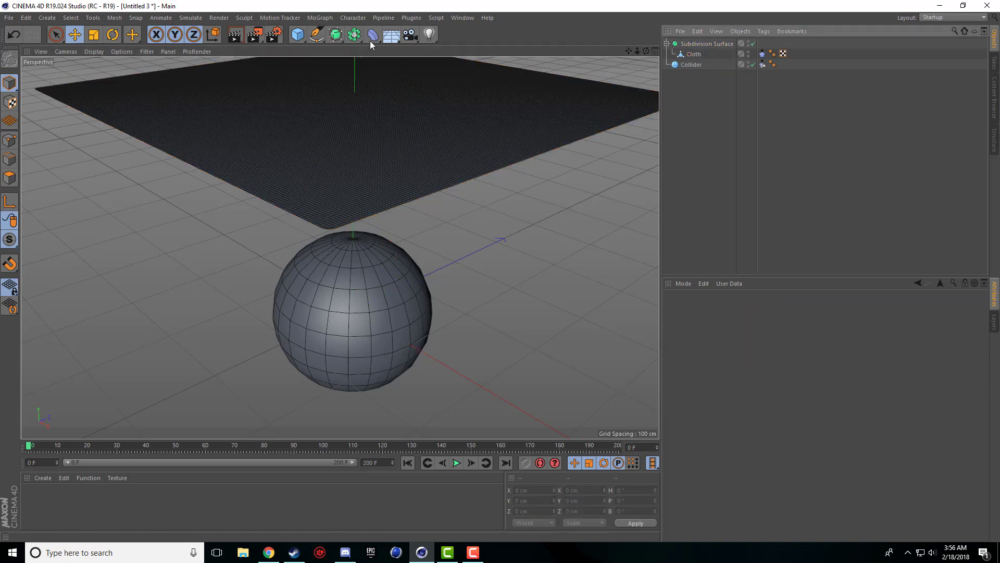
Add a Cloth Surface (0 cm thickness) and nest it between Subdivision Surface and Cloth.
left_click(196, 18)
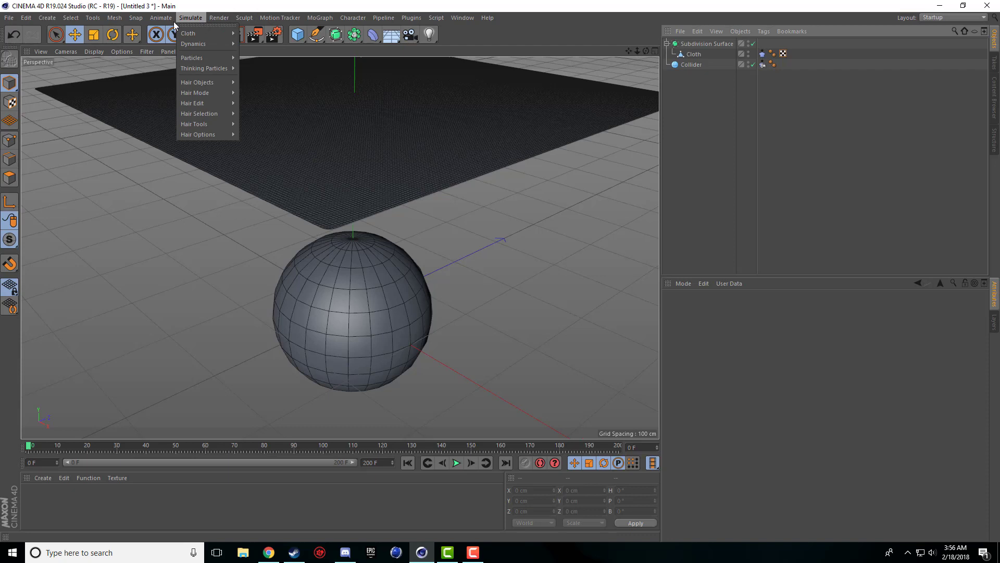
mouse_move(201, 31)
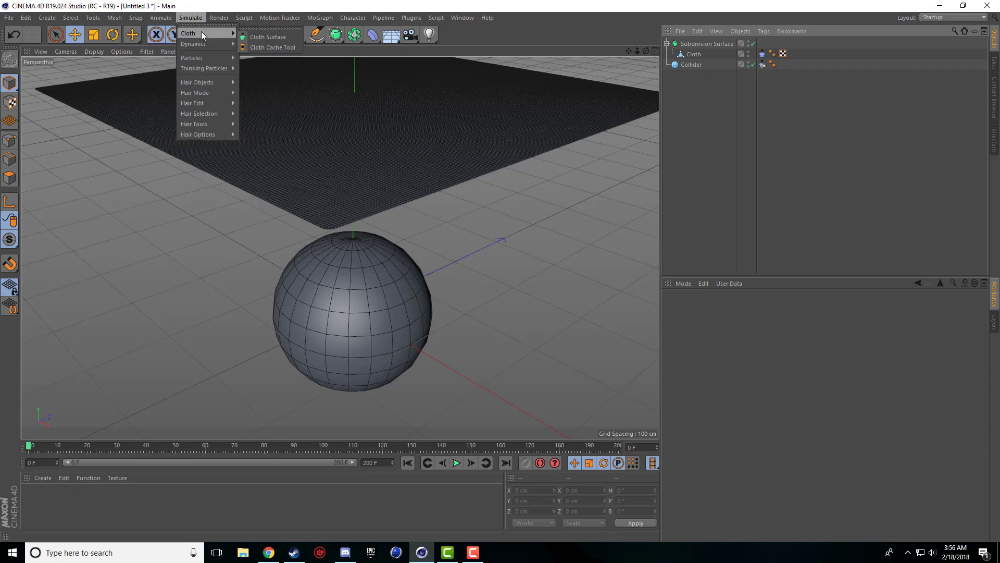
left_click(262, 37)
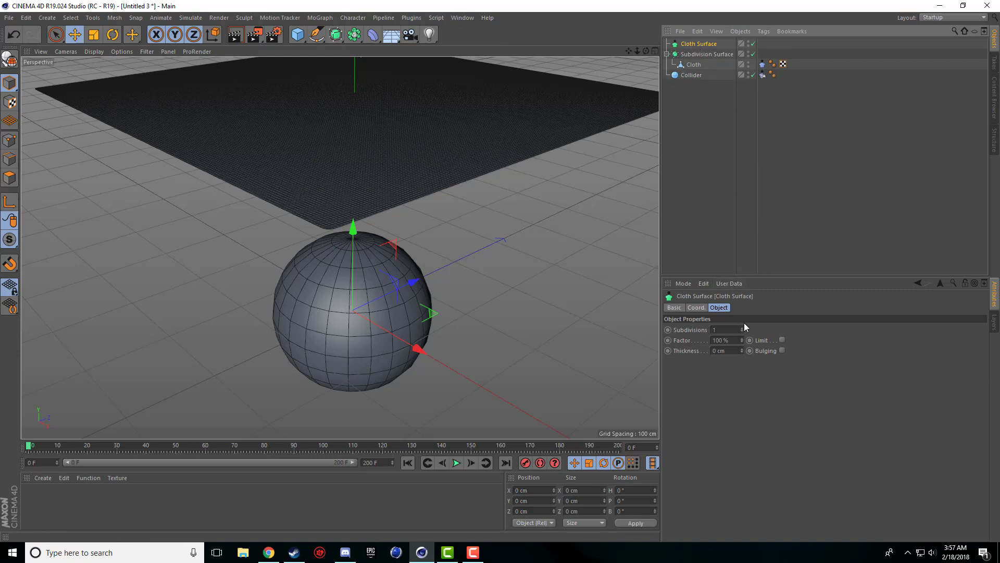
left_click(725, 351)
key("Return")
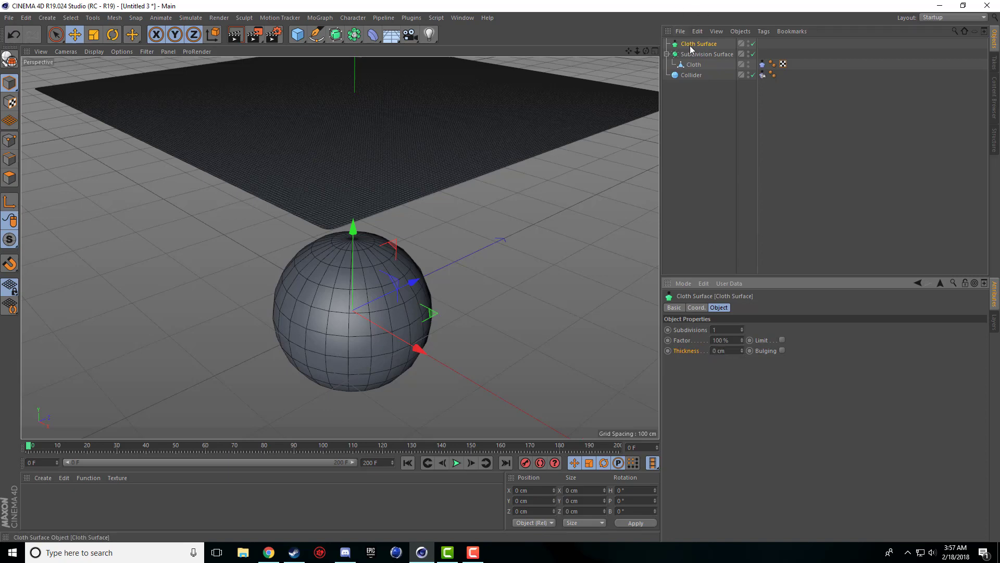
left_click_drag(692, 46, 696, 56)
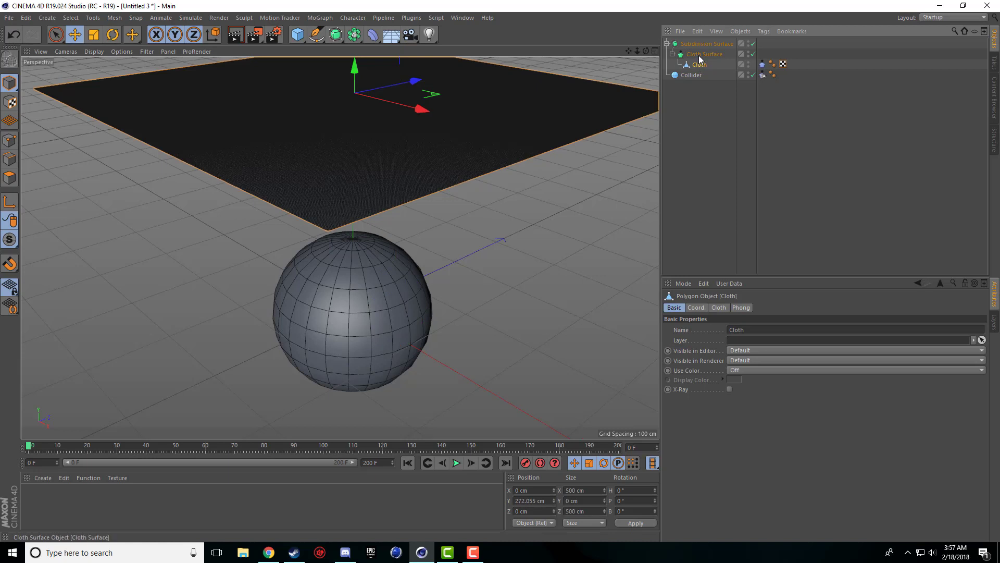
Set the Cloth Surface thickness to 3 cm and reframe the view lower and flatter.
left_click(709, 55)
left_click_drag(637, 51, 638, 62)
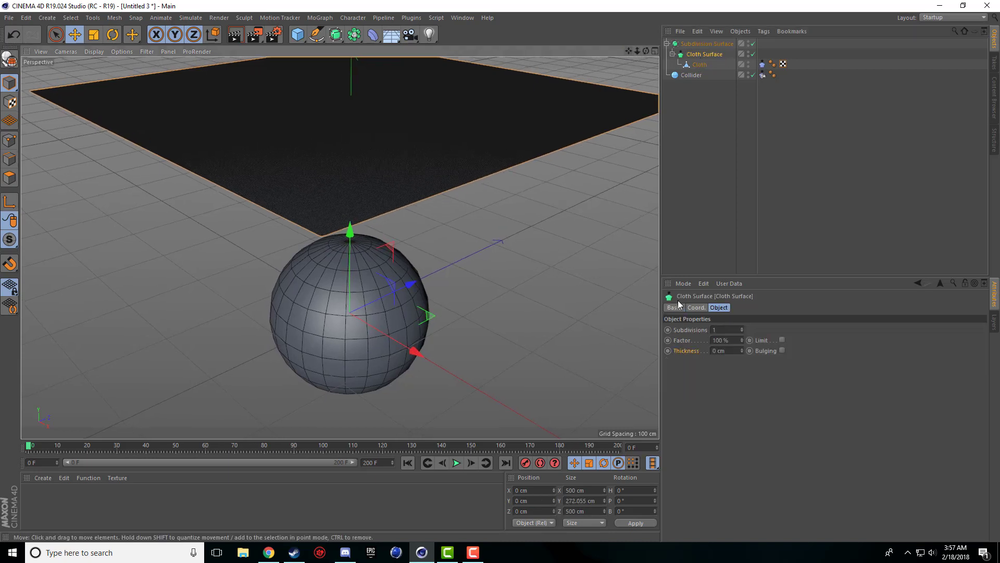
left_click(734, 352)
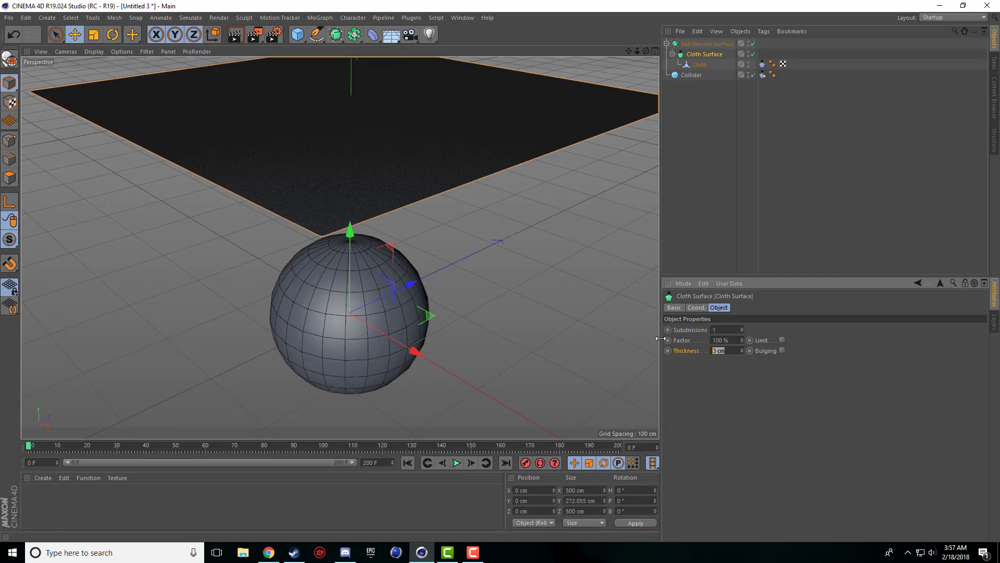
type("3")
key("Return")
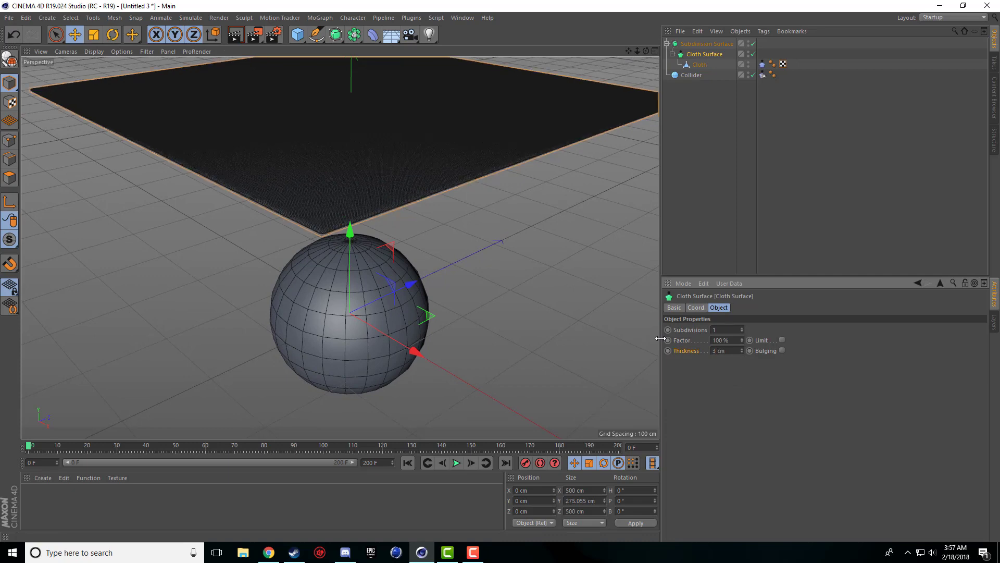
left_click_drag(646, 51, 604, 68)
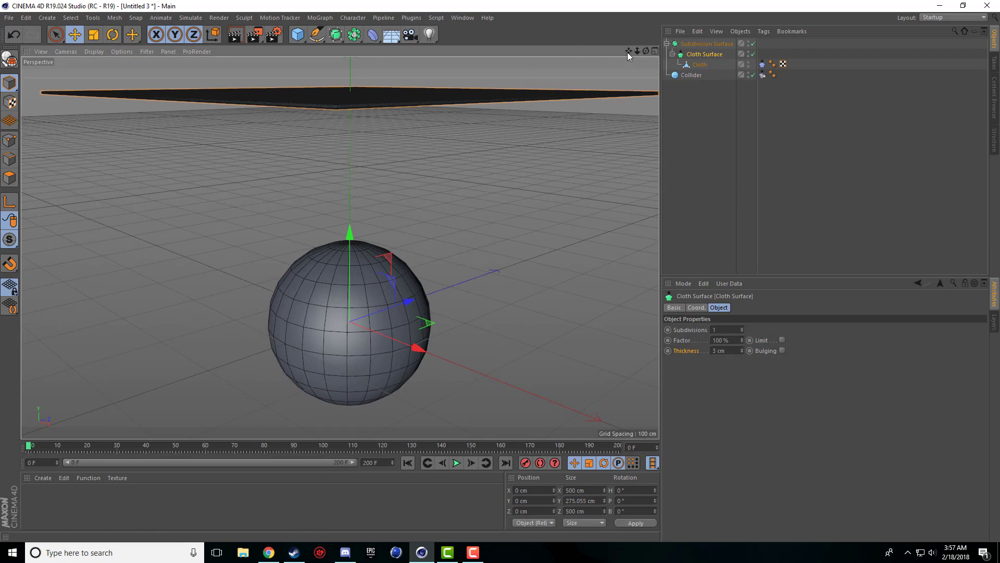
left_click_drag(627, 53, 495, 238)
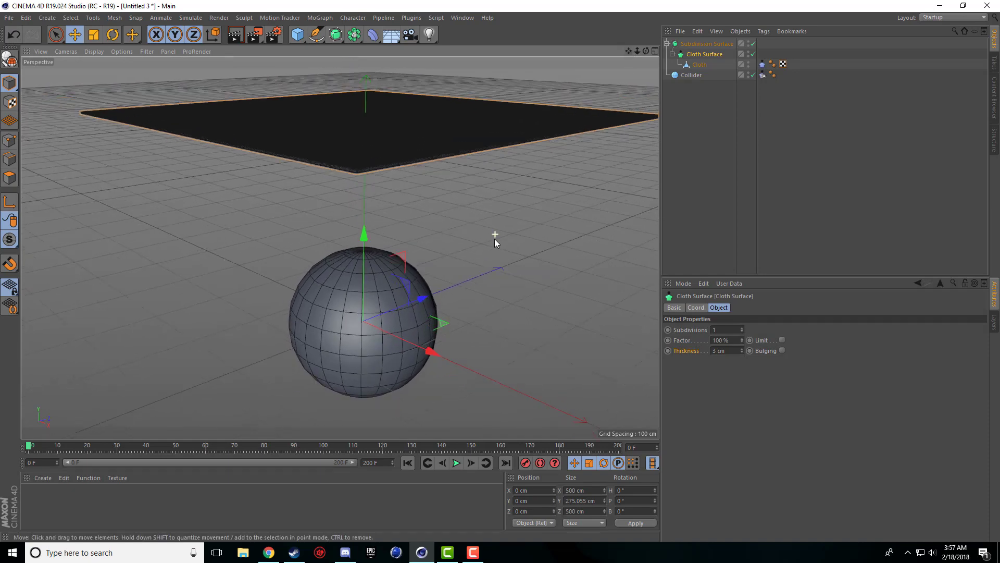
Run the cloth simulation to frame 94 with the Subdivision Surface disabled.
left_click(456, 463)
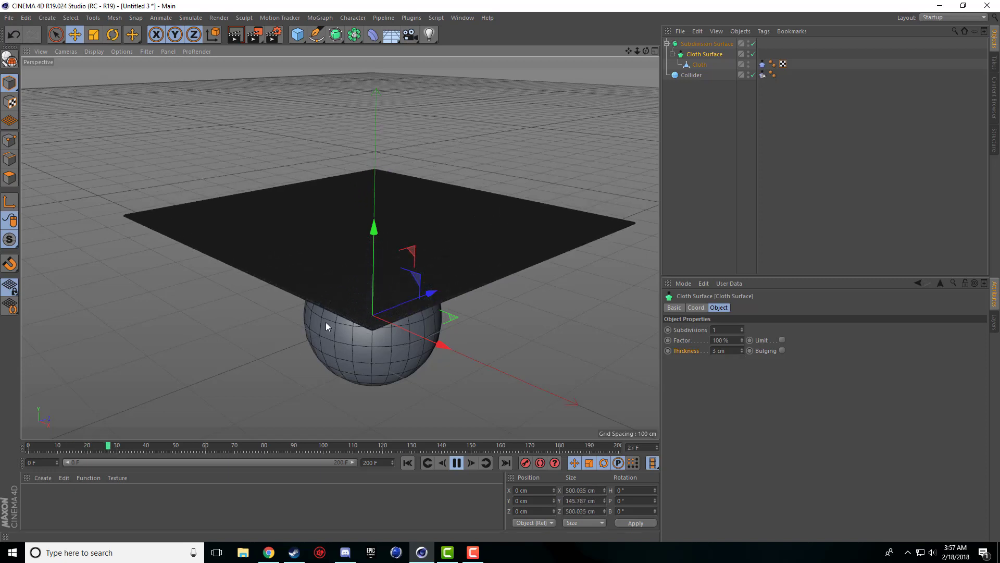
left_click(457, 462)
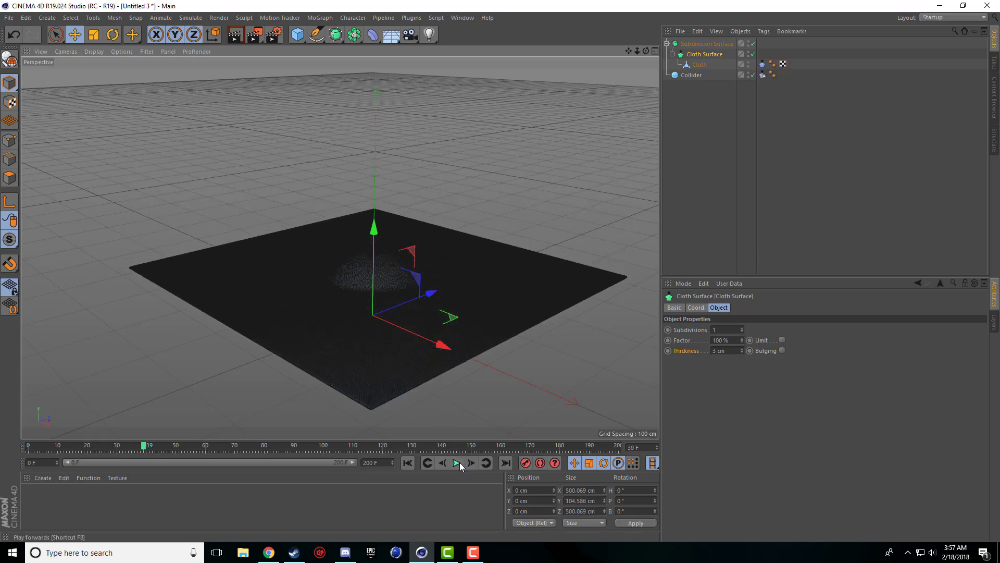
left_click(752, 44)
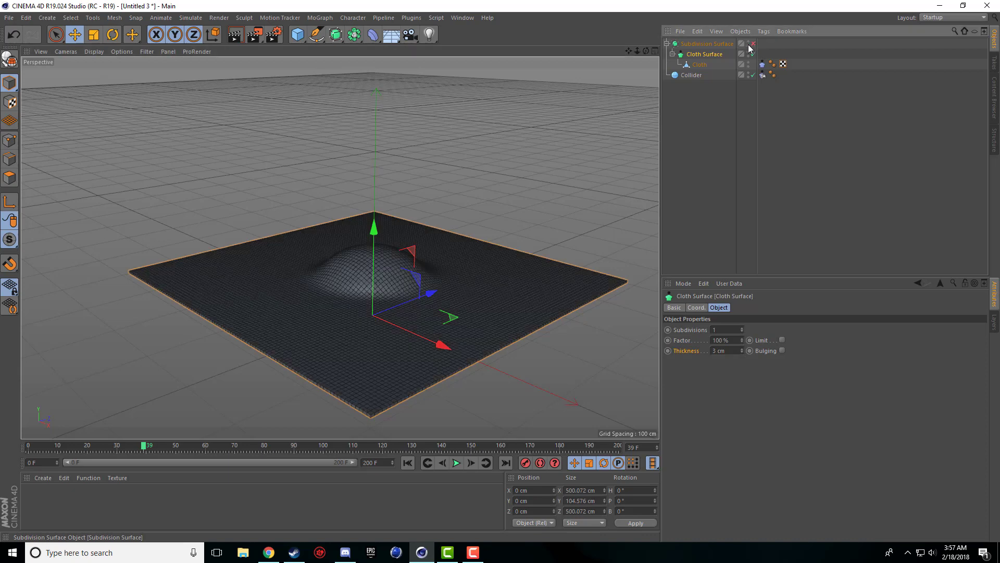
left_click(457, 463)
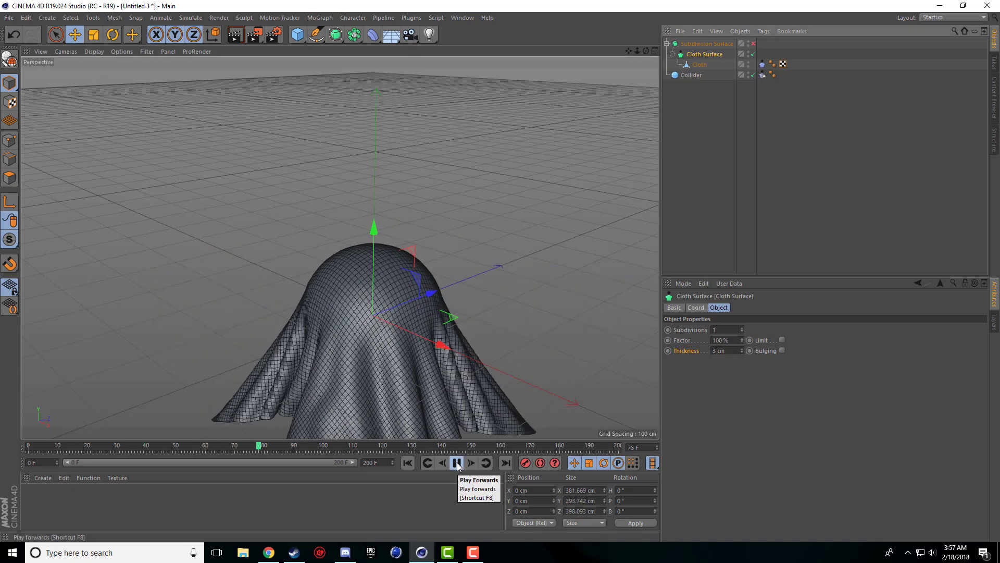
left_click(457, 463)
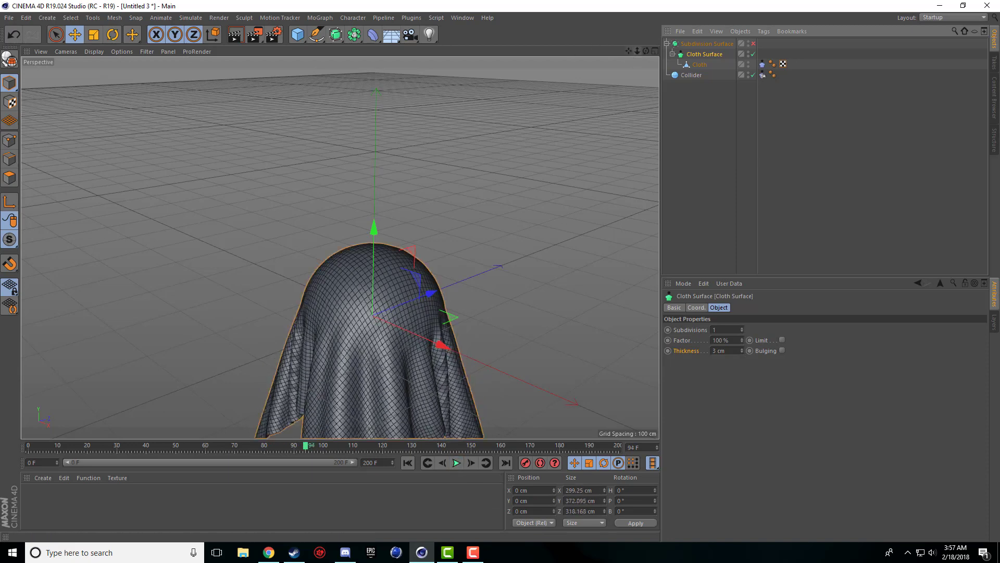
Re-enable the Subdivision Surface and preview a render of the draped cloth from closer.
left_click_drag(396, 250, 494, 107, "alt")
left_click(753, 43)
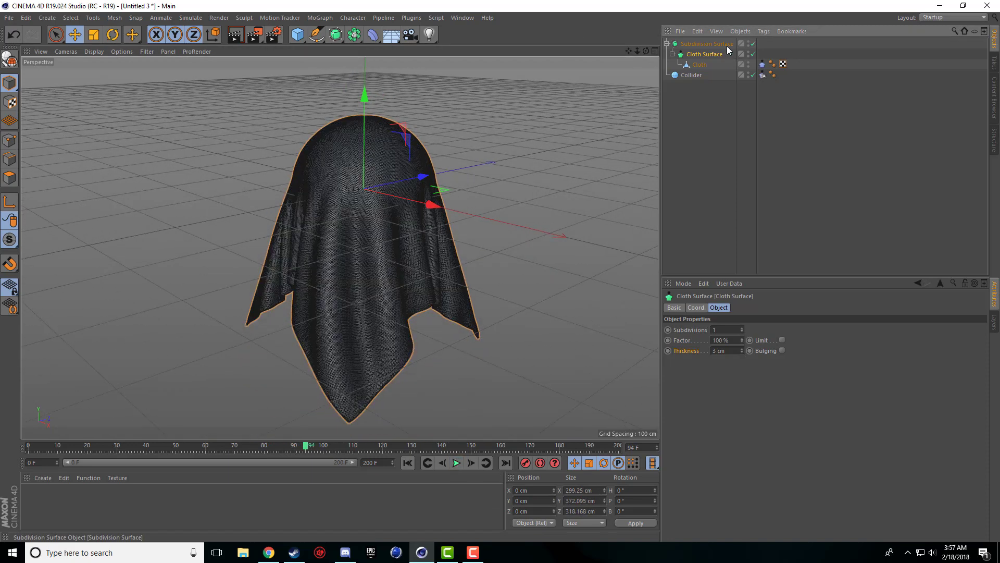
left_click(235, 35)
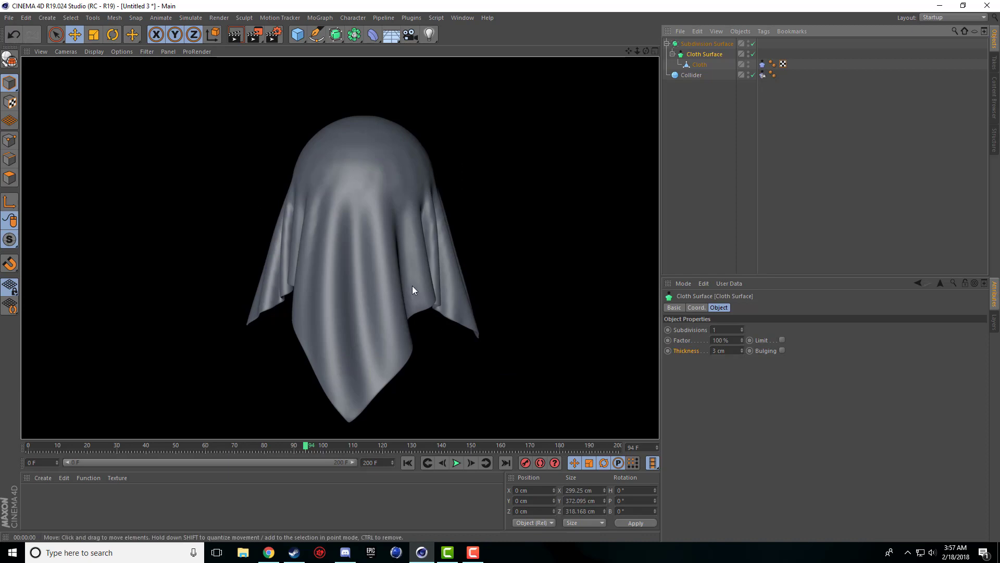
left_click_drag(630, 49, 627, 51)
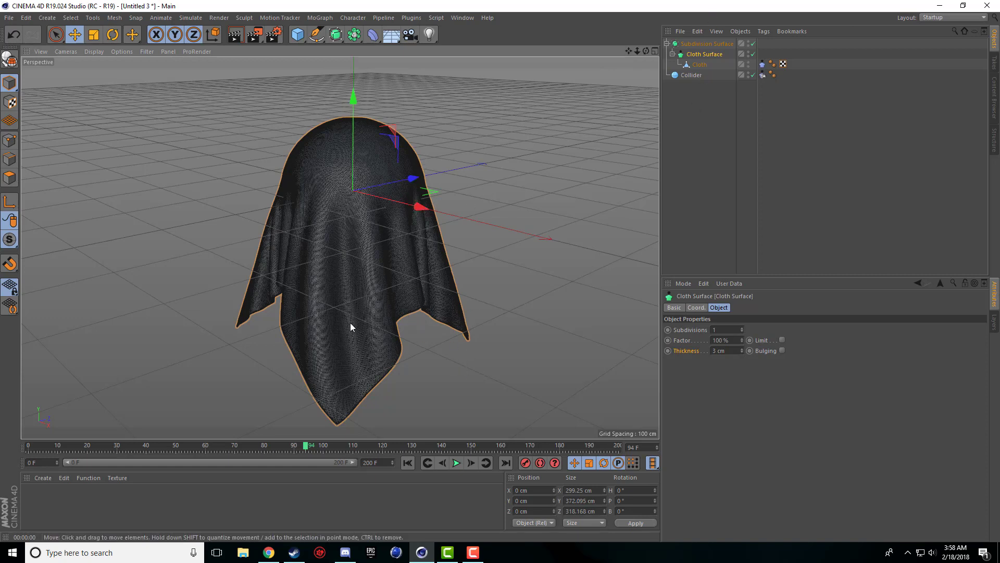
Review the cloth and collider tag settings, keeping Gravity at -9.81.
left_click(762, 65)
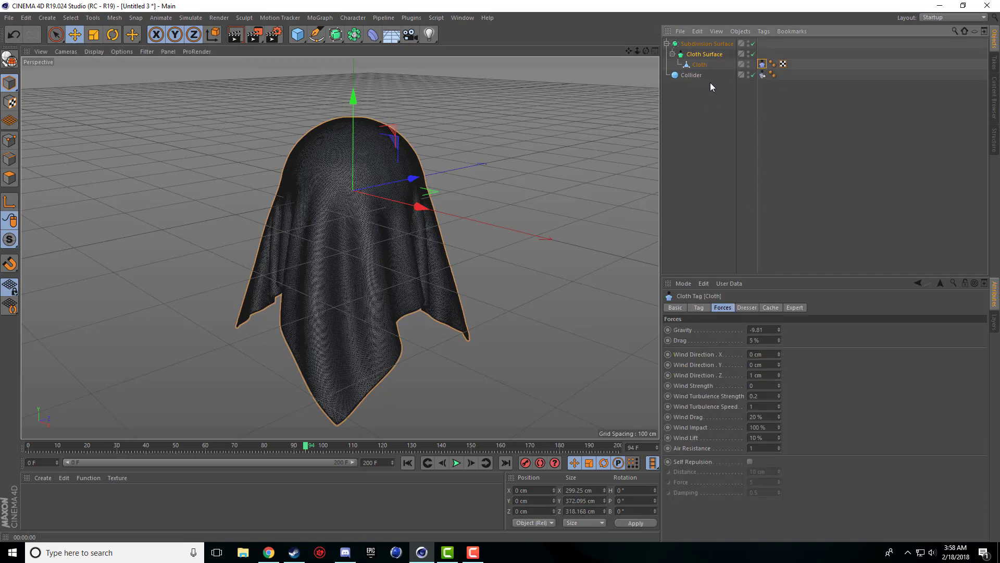
left_click(762, 74)
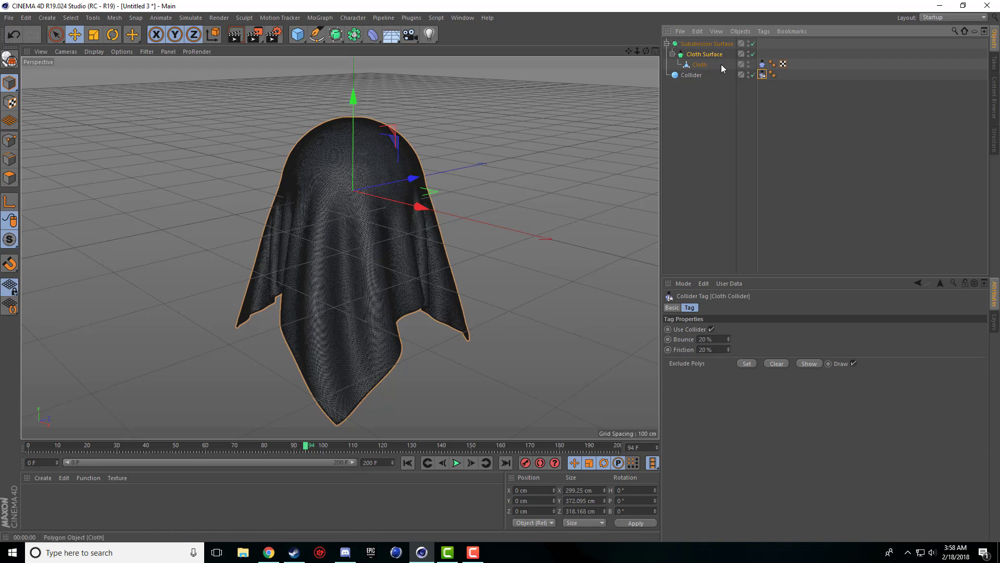
left_click(761, 64)
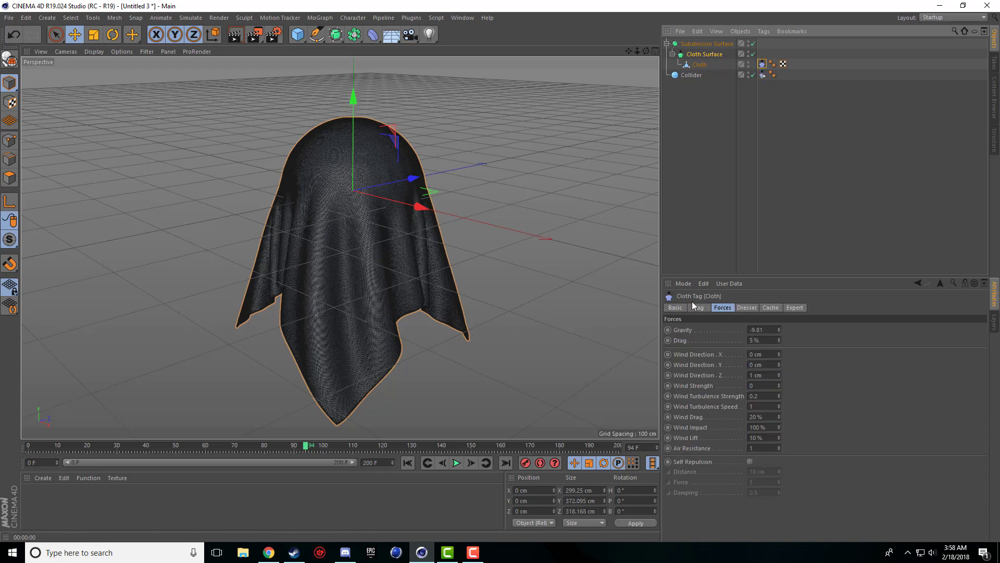
left_click(764, 330)
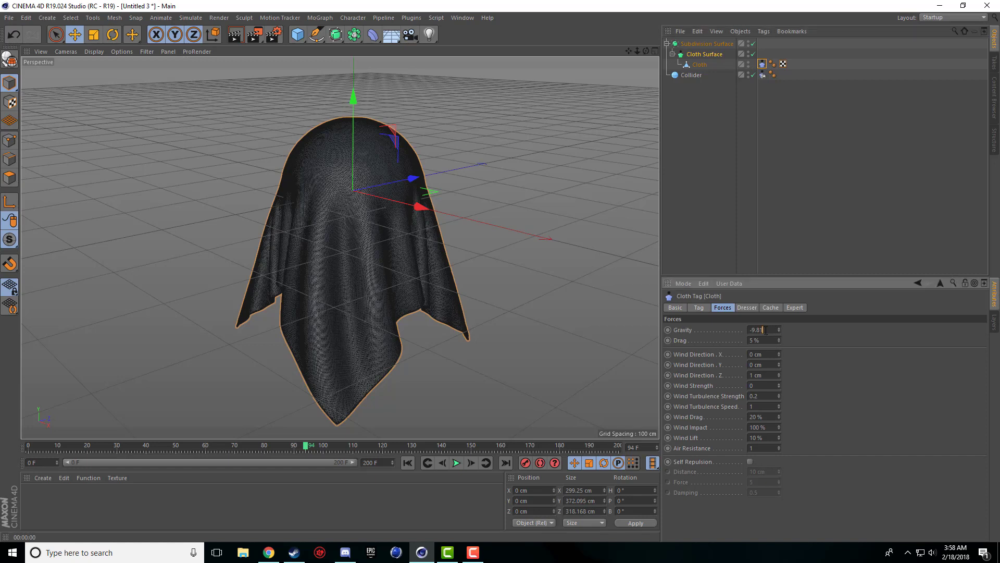
key("Return")
key("Return")
Check the Cloth tag's Dresser, Cache, Expert, Tag, Basic and Forces tabs, then deselect everything.
left_click(750, 307)
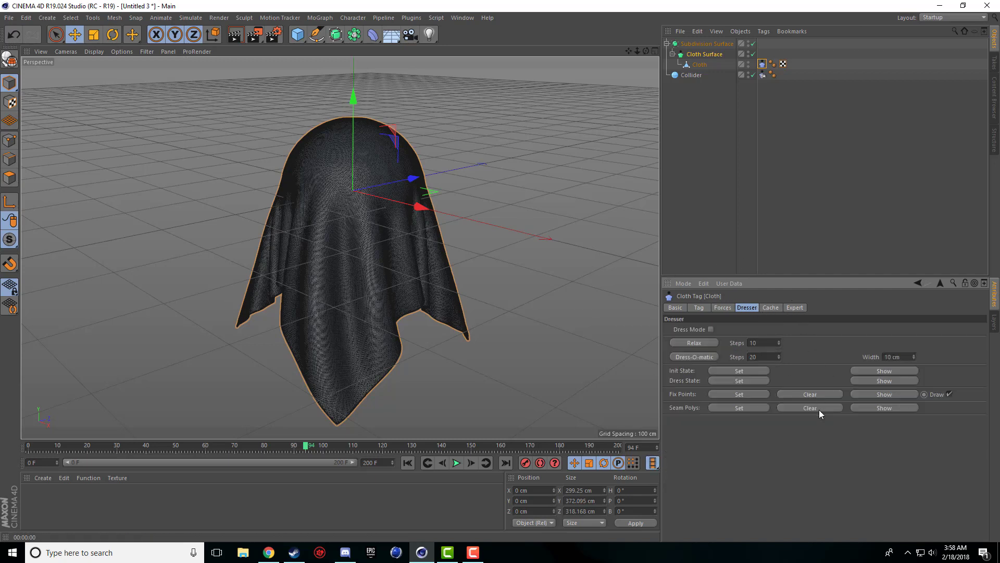
left_click(771, 307)
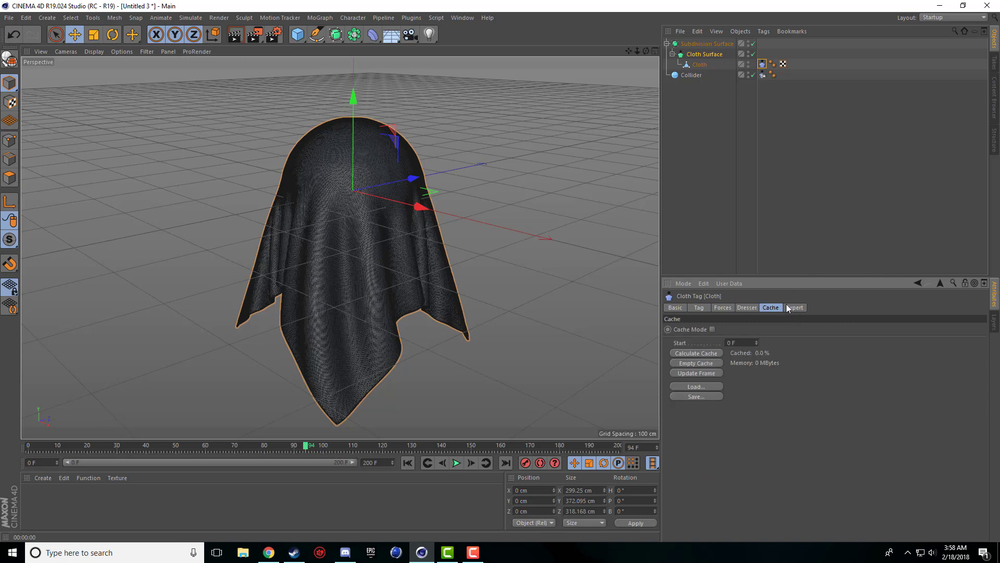
left_click(787, 308)
left_click(693, 309)
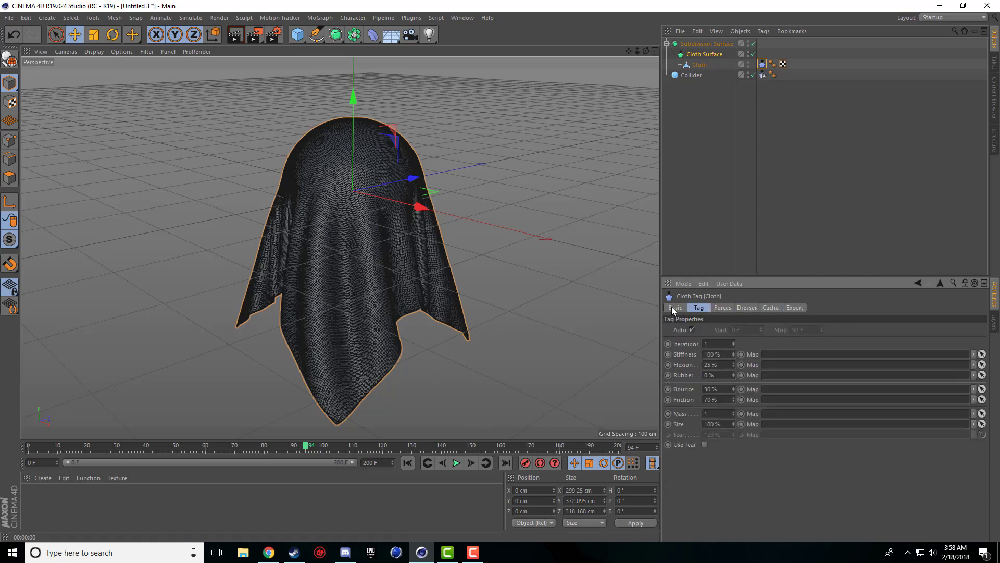
left_click(674, 307)
left_click(723, 308)
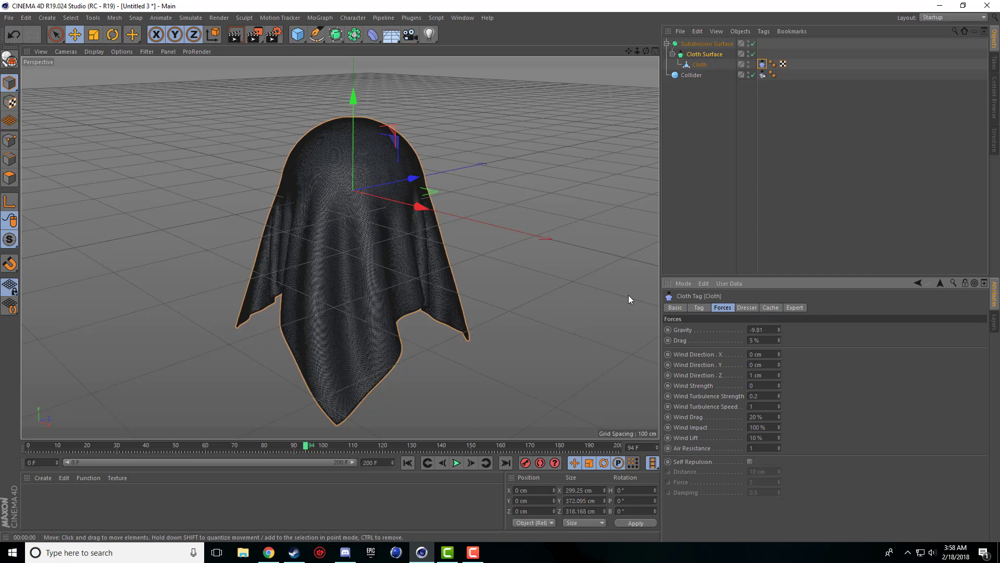
left_click(474, 337)
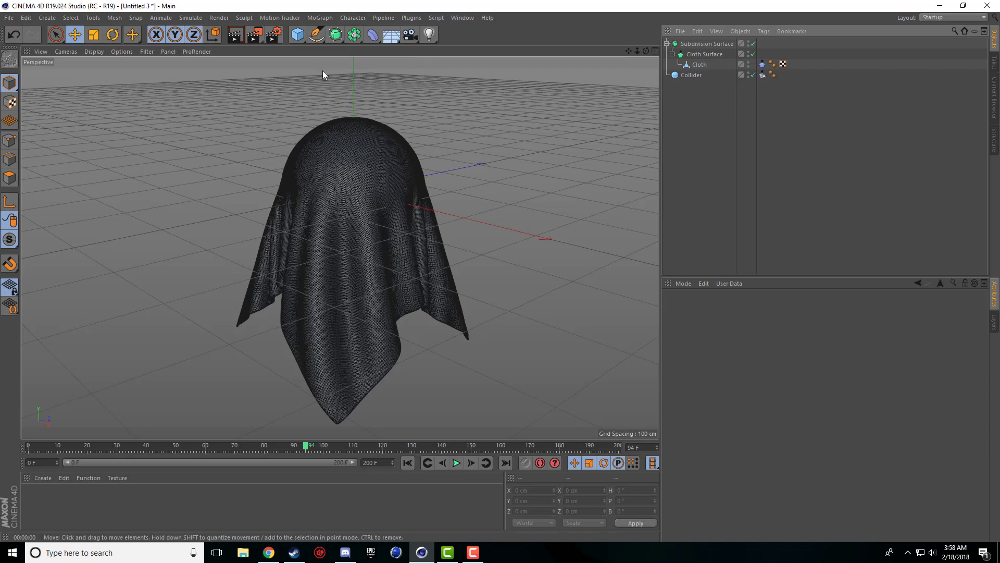
Open the Content Browser at Presets > Prime > Materials > Fabric.
left_click(460, 18)
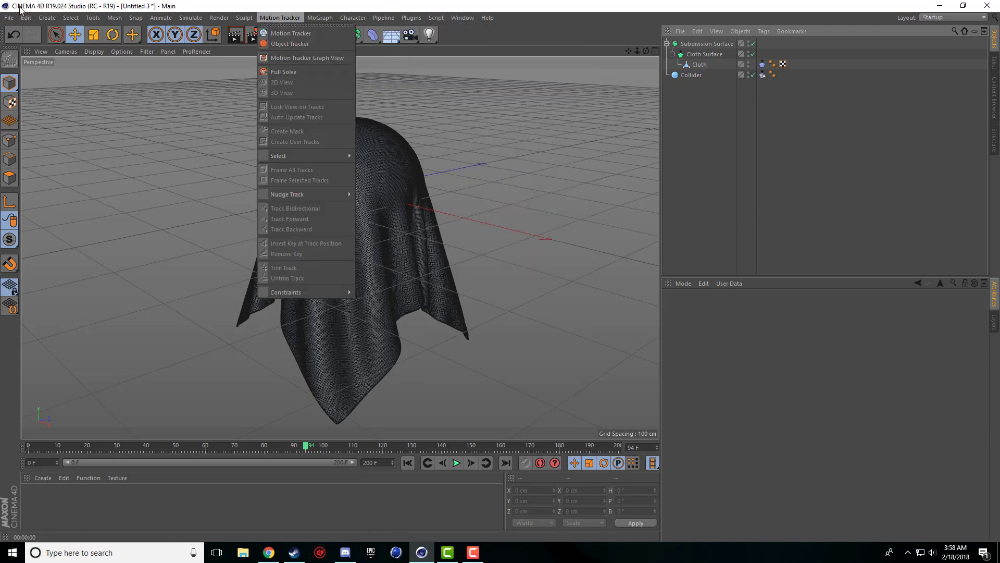
mouse_move(470, 18)
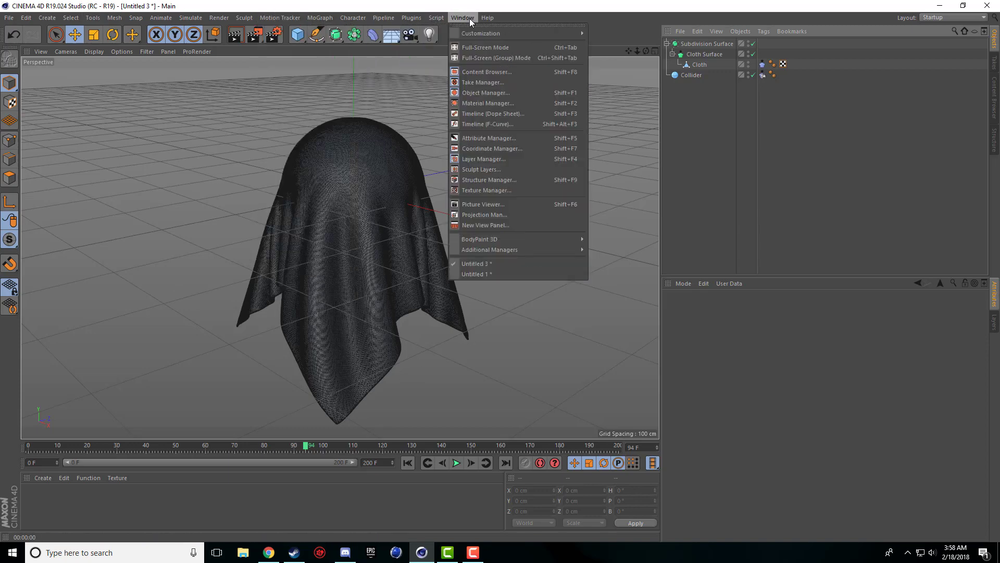
left_click(495, 73)
left_click_drag(542, 14, 547, 62)
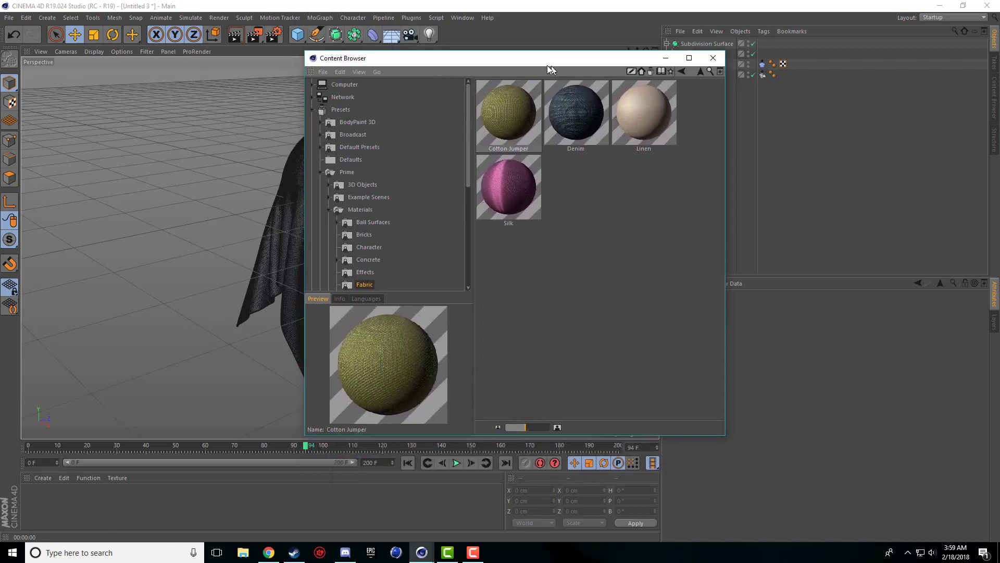
left_click(344, 170)
left_click(347, 107)
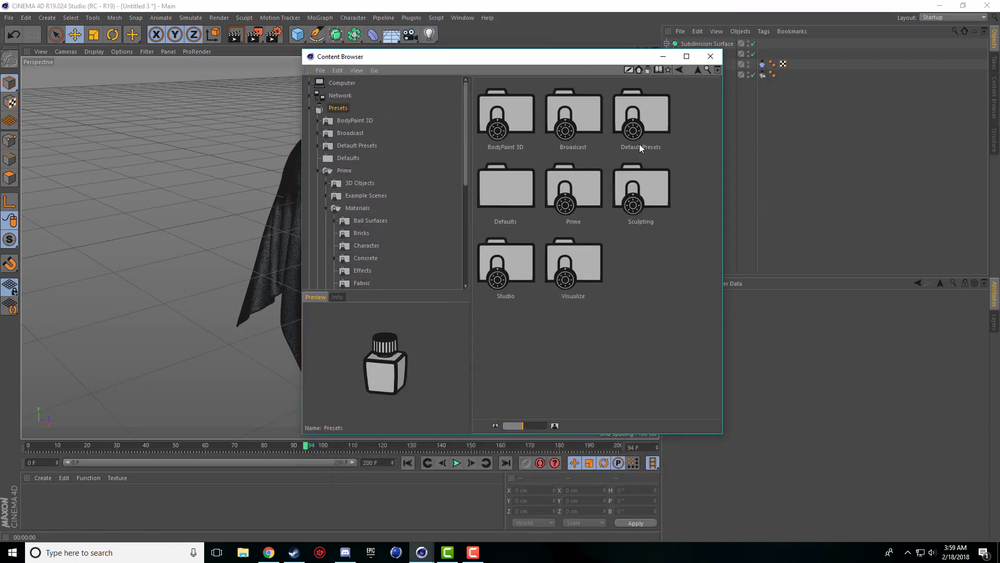
double_click(569, 199)
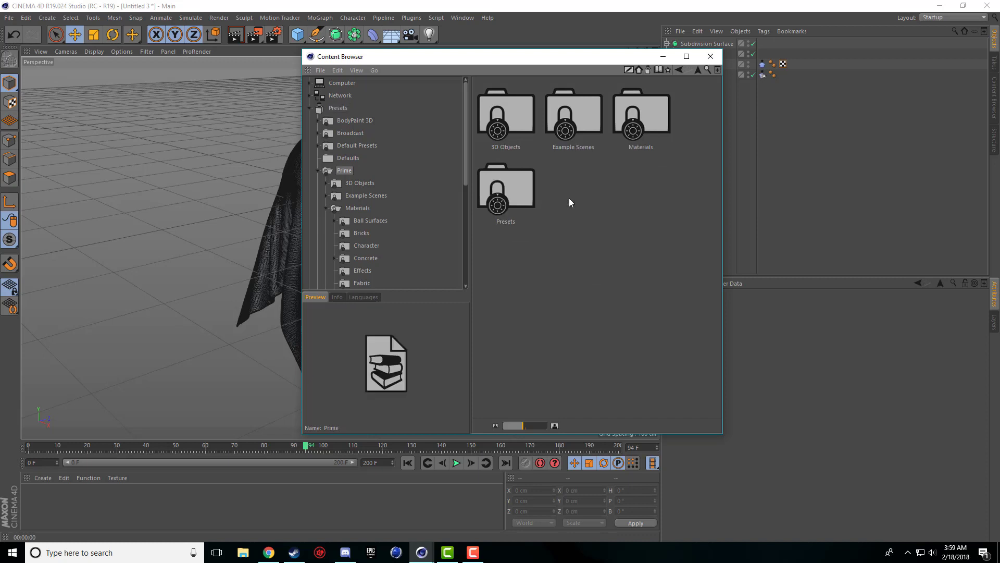
double_click(639, 140)
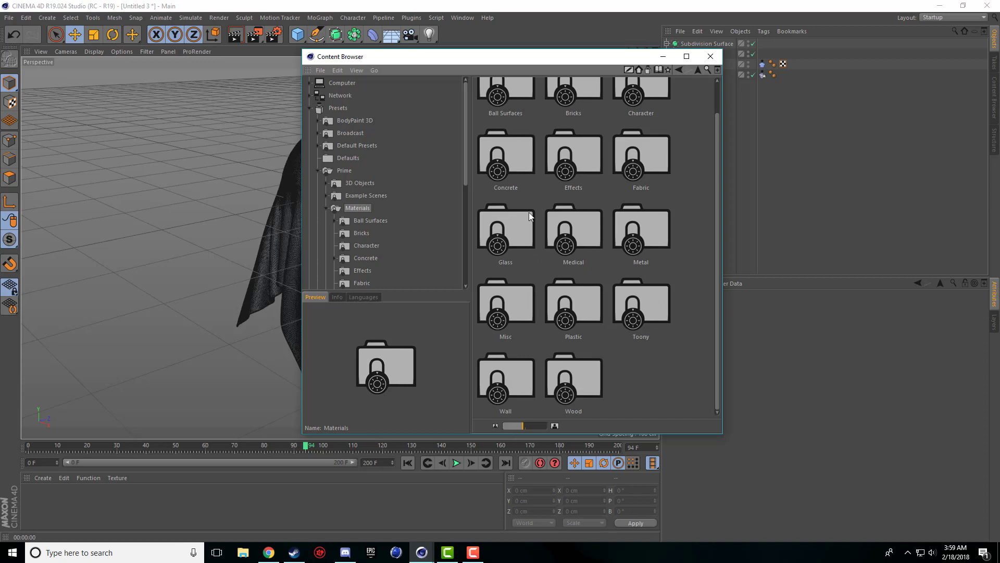
double_click(654, 167)
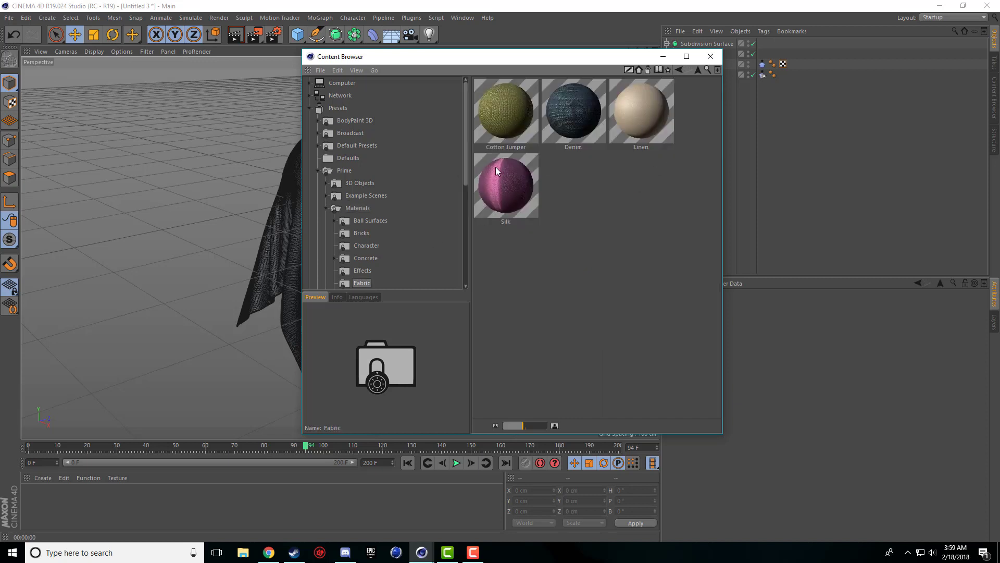
Load the Silk preset into the Material Manager and apply it to Cloth Surface.
left_click_drag(505, 206, 225, 505)
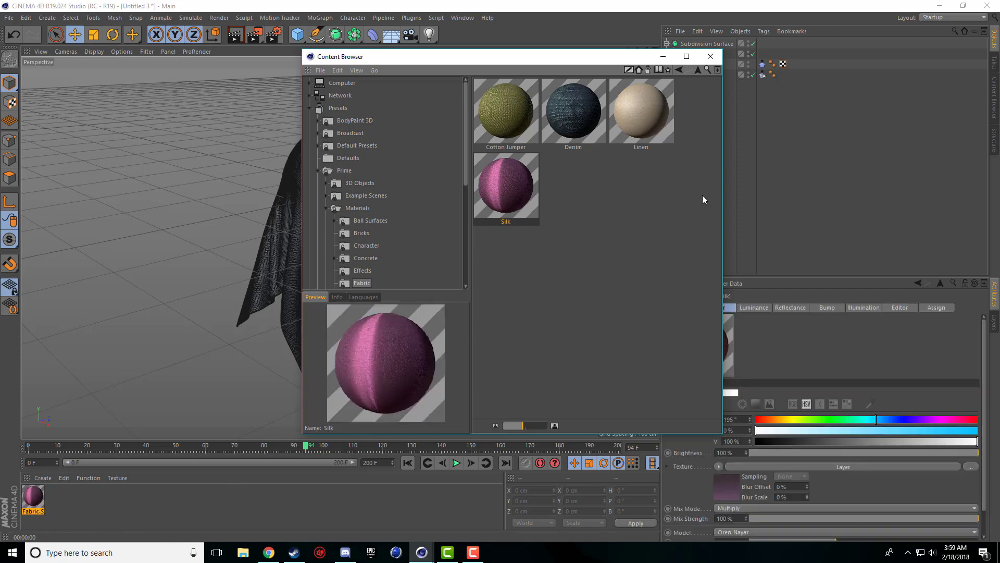
left_click(719, 57)
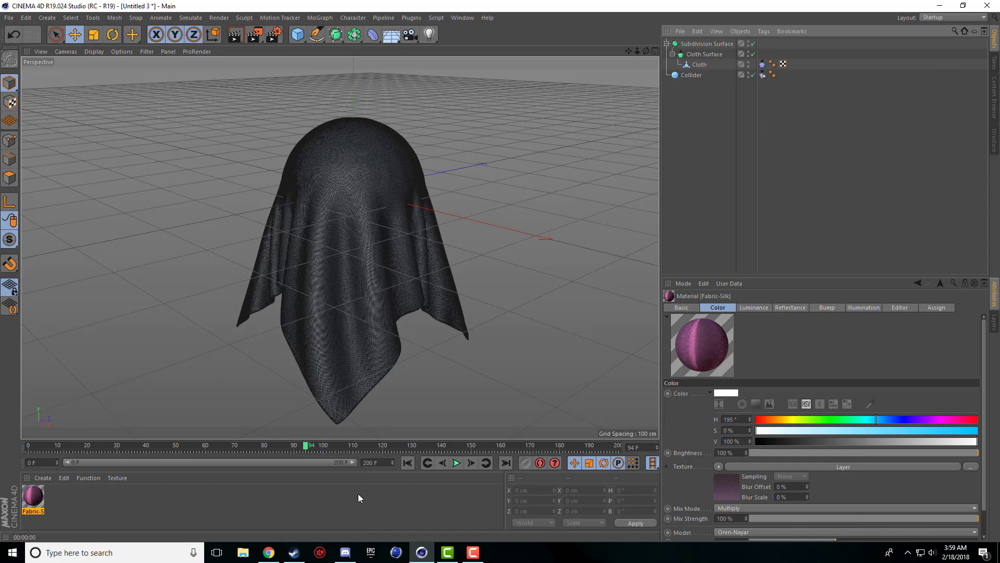
left_click_drag(33, 497, 704, 54)
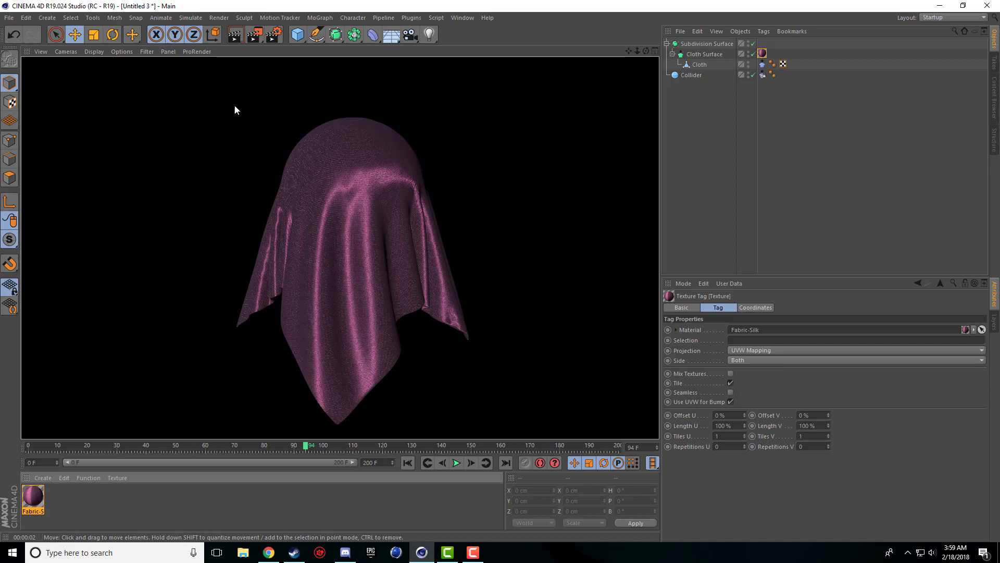
Add a Sky object and create a new material, Mat, for editing.
left_click(392, 37)
left_click(452, 63)
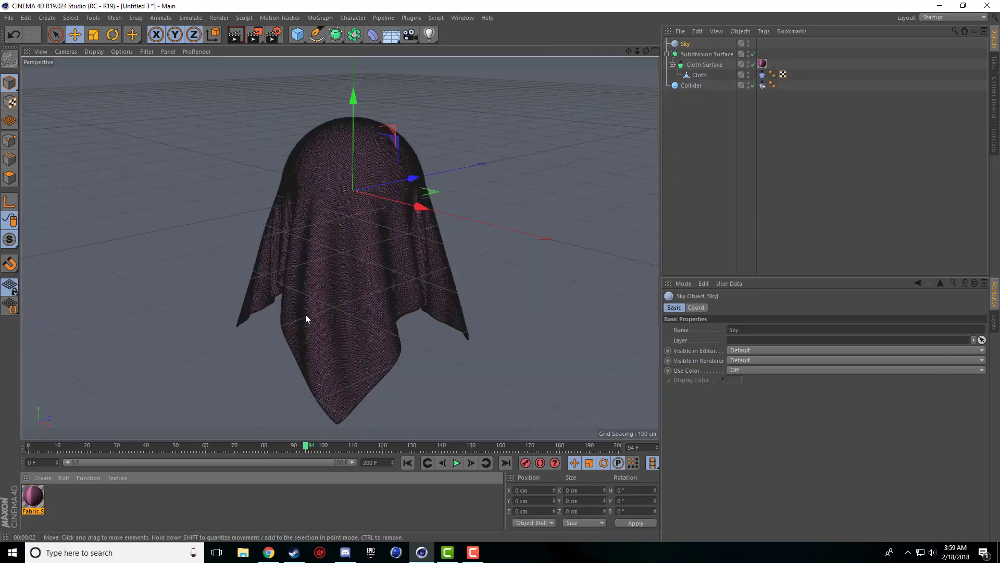
double_click(77, 504)
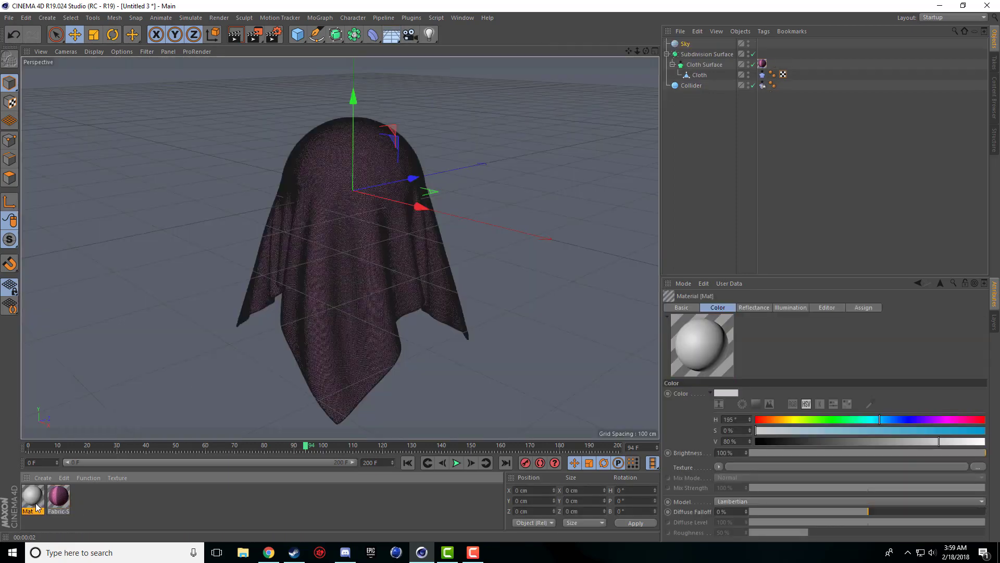
double_click(37, 505)
Disable Color and Reflectance, and enable Luminance with a Gradient shader.
left_click(208, 180)
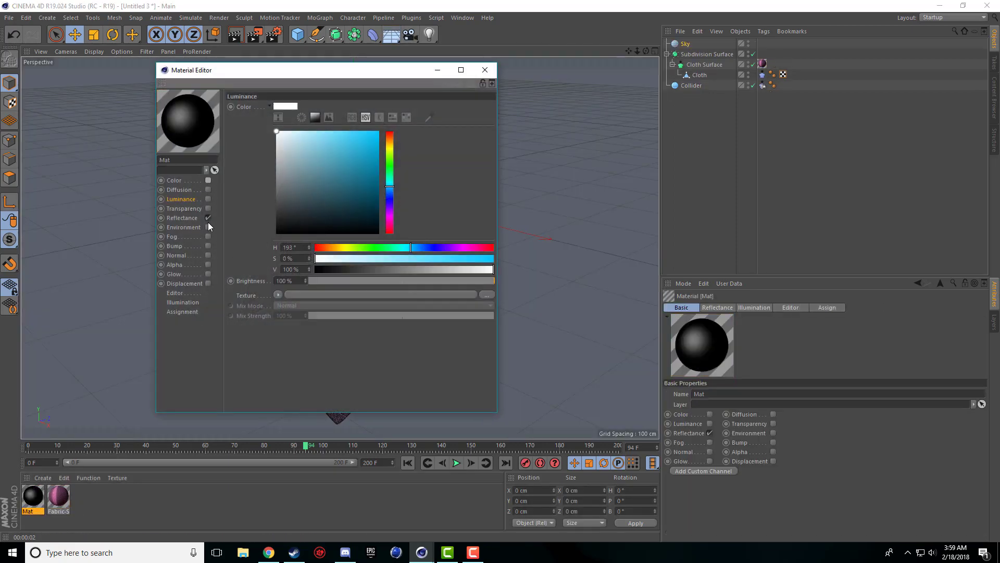
left_click(208, 218)
left_click(208, 199)
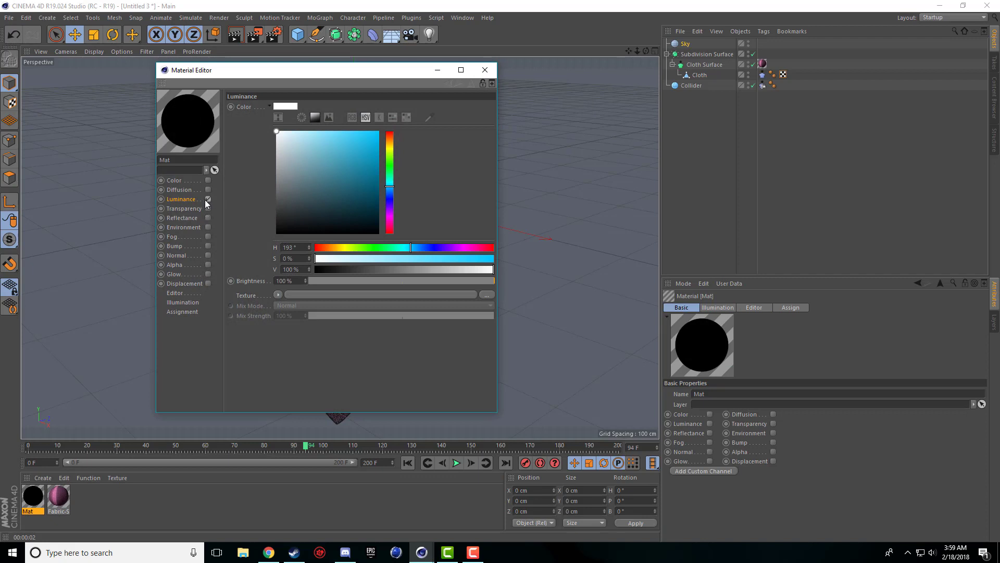
left_click(277, 295)
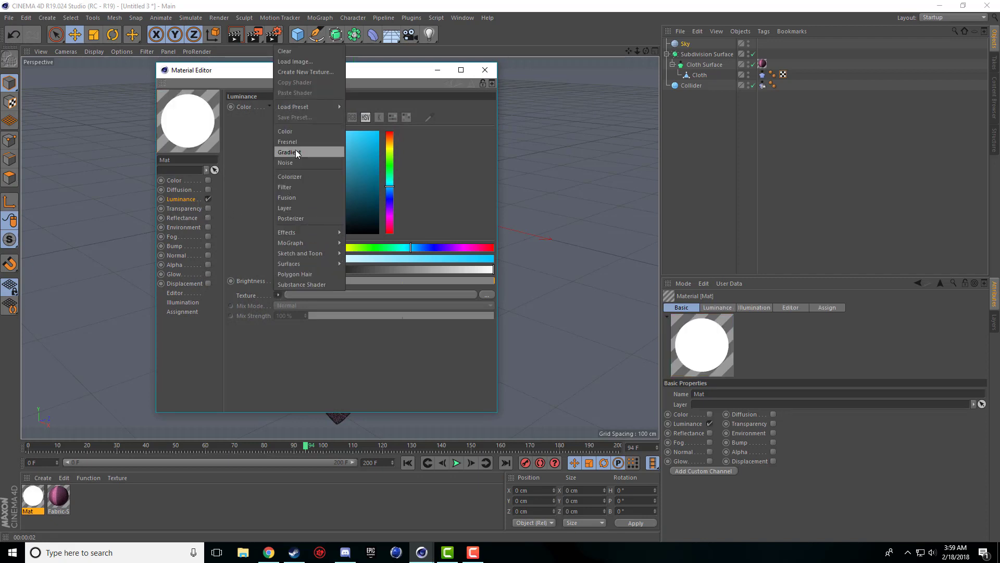
left_click(296, 150)
Set the Luminance gradient to run vertically.
left_click(284, 316)
left_click(292, 195)
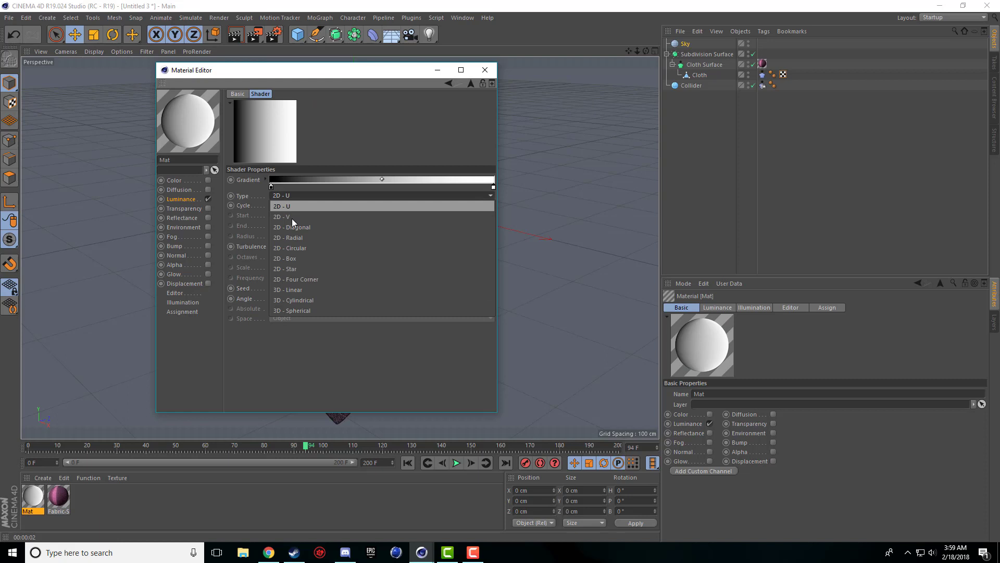
left_click(292, 217)
left_click(193, 202)
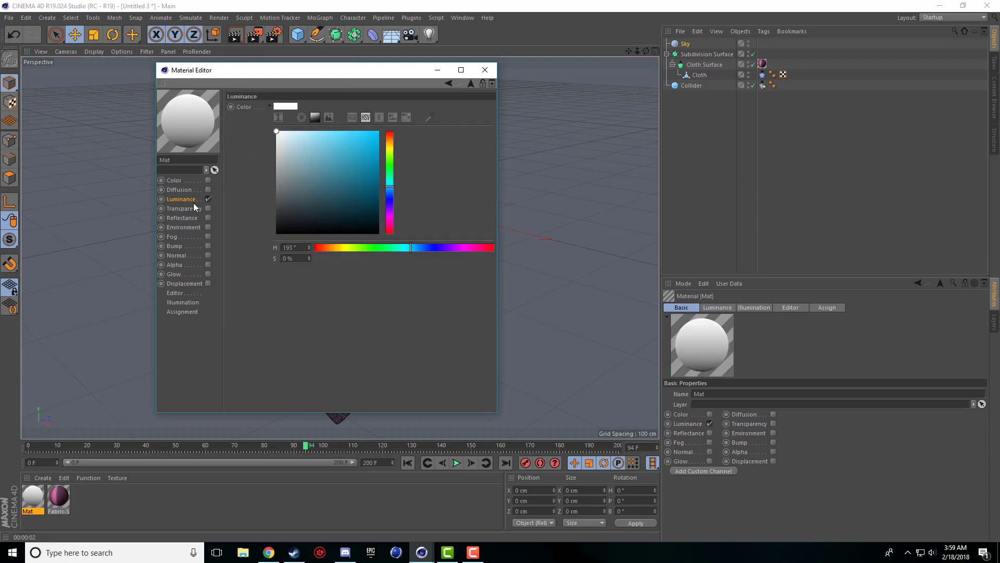
left_click(278, 295)
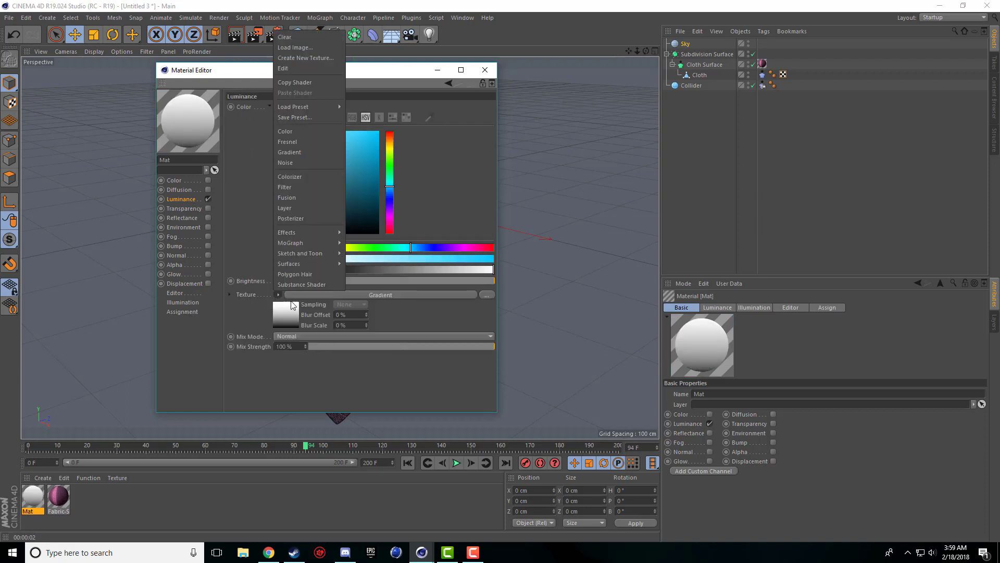
left_click(278, 316)
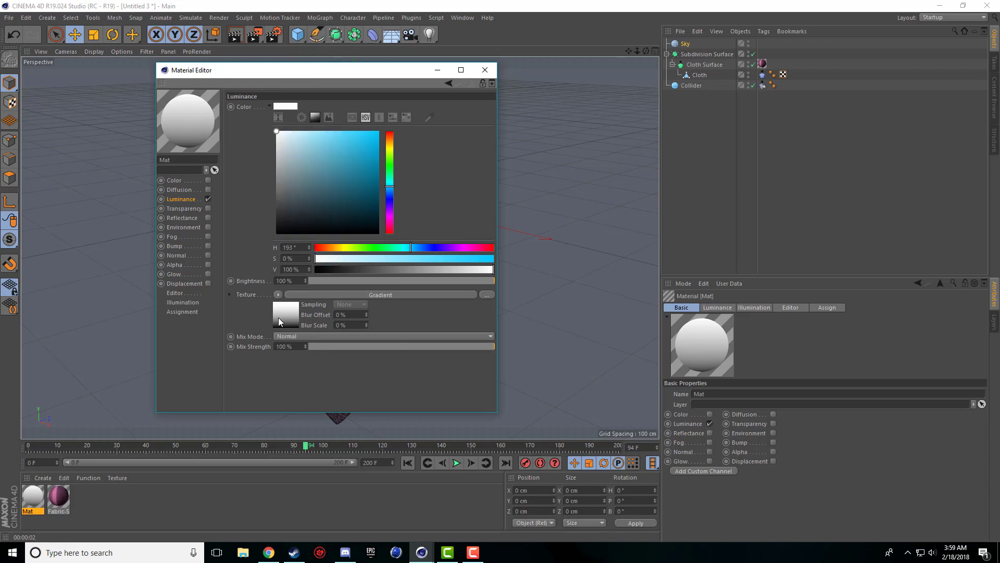
left_click(278, 316)
left_click(283, 194)
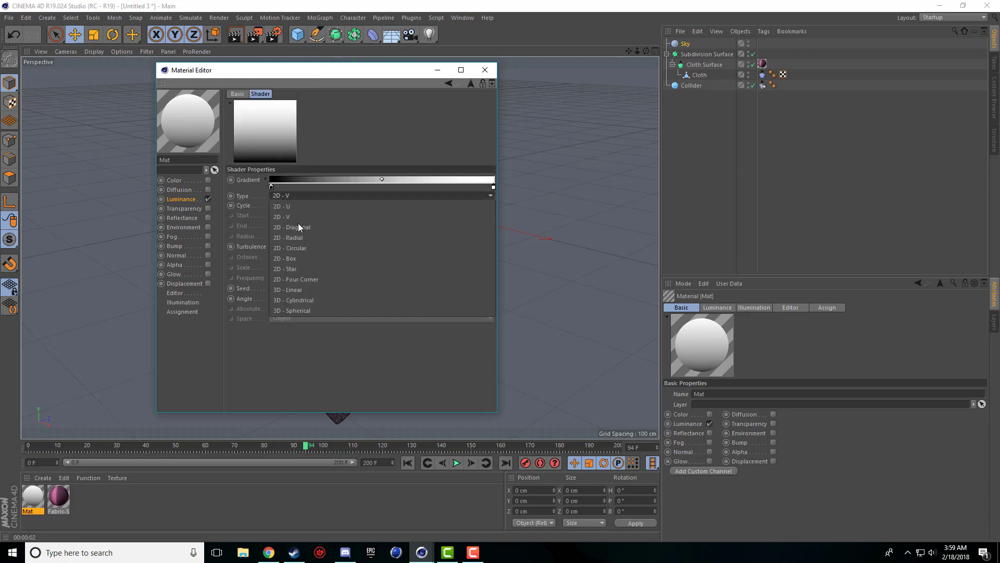
left_click(296, 216)
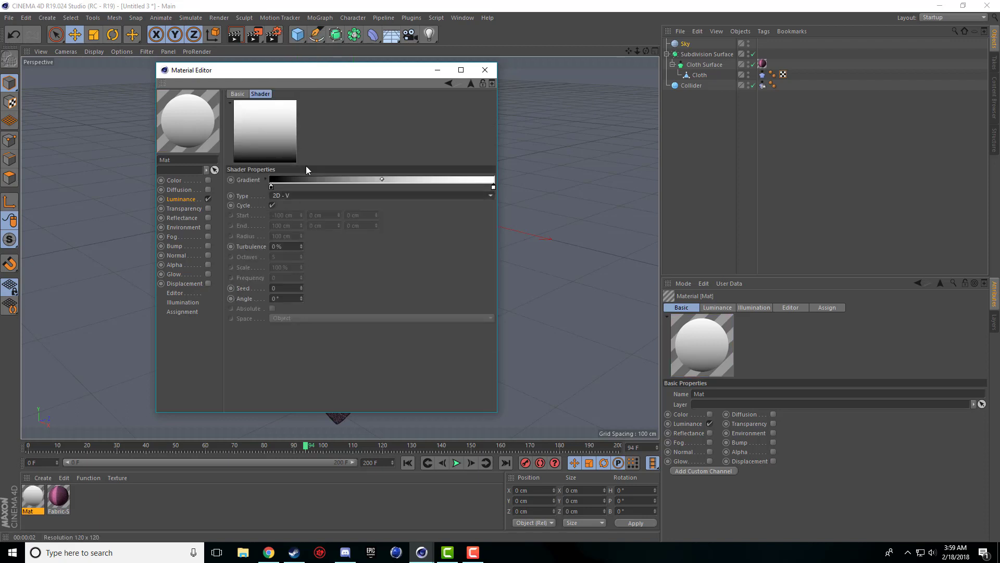
Colour the gradient's left knot brown and add a second brown knot.
left_click(270, 187)
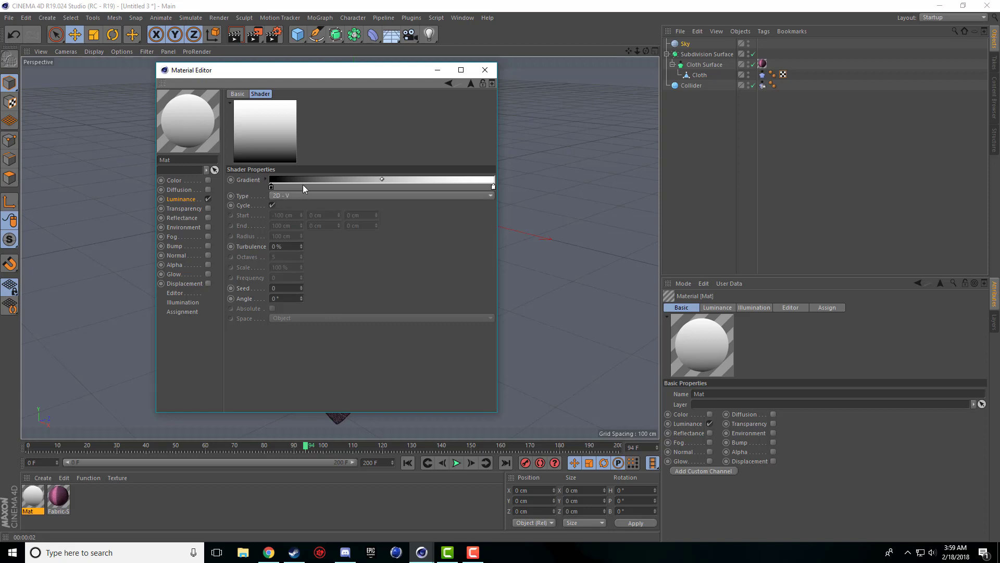
double_click(270, 187)
left_click_drag(346, 168, 346, 135)
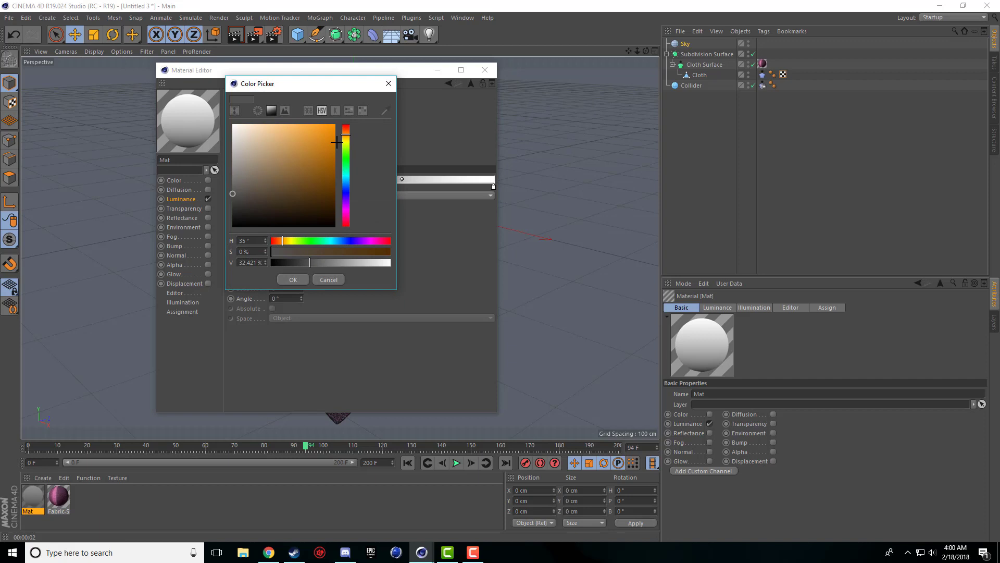
mouse_move(237, 177)
left_mouse_down()
mouse_move(326, 192)
mouse_move(280, 184)
mouse_move(284, 176)
mouse_move(260, 208)
mouse_move(258, 195)
left_mouse_up()
left_click(293, 280)
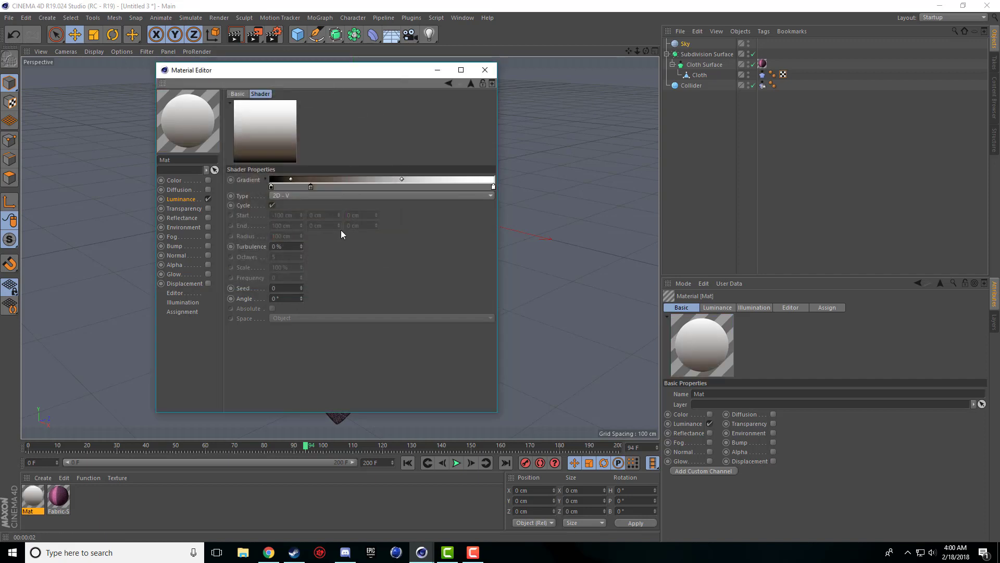
left_click(374, 186)
double_click(374, 186)
left_click_drag(346, 156, 360, 172)
left_click(356, 283)
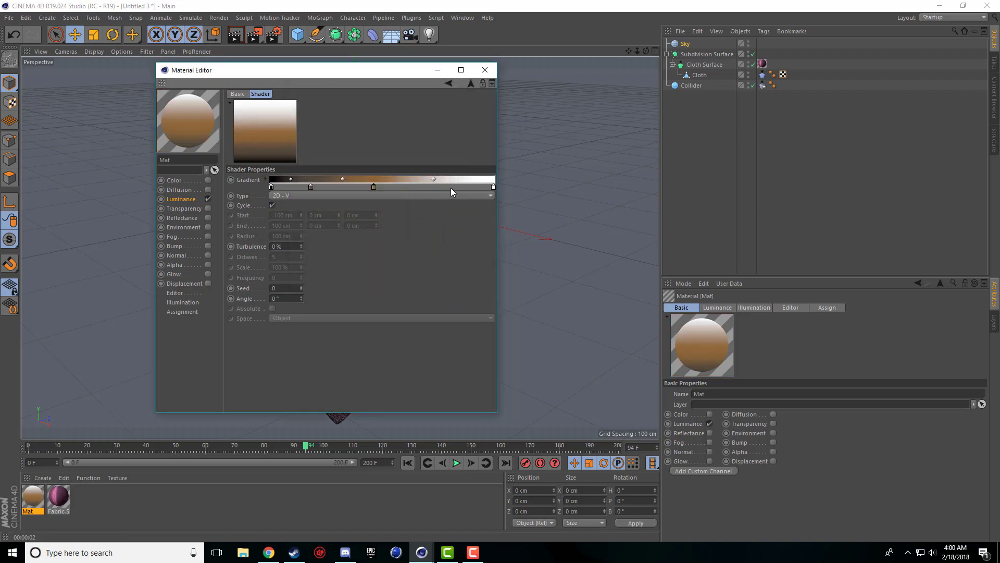
Make the right end light peach and the middle knot bright orange, then close the editor.
double_click(493, 186)
left_click_drag(532, 142, 528, 136)
left_click(463, 127)
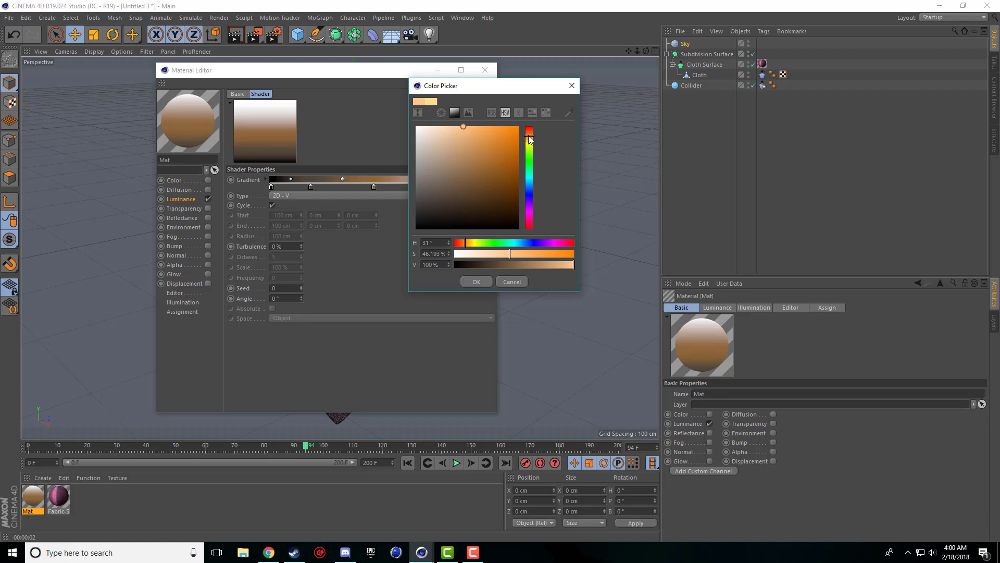
left_click(475, 282)
double_click(374, 185)
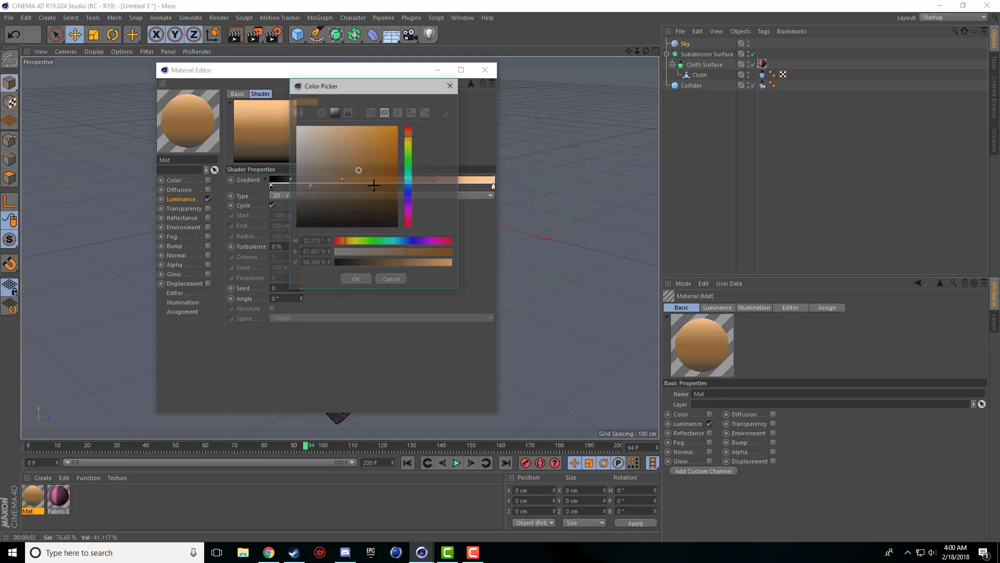
mouse_move(346, 152)
left_mouse_down()
mouse_move(339, 155)
mouse_move(367, 141)
left_mouse_up()
left_click(356, 281)
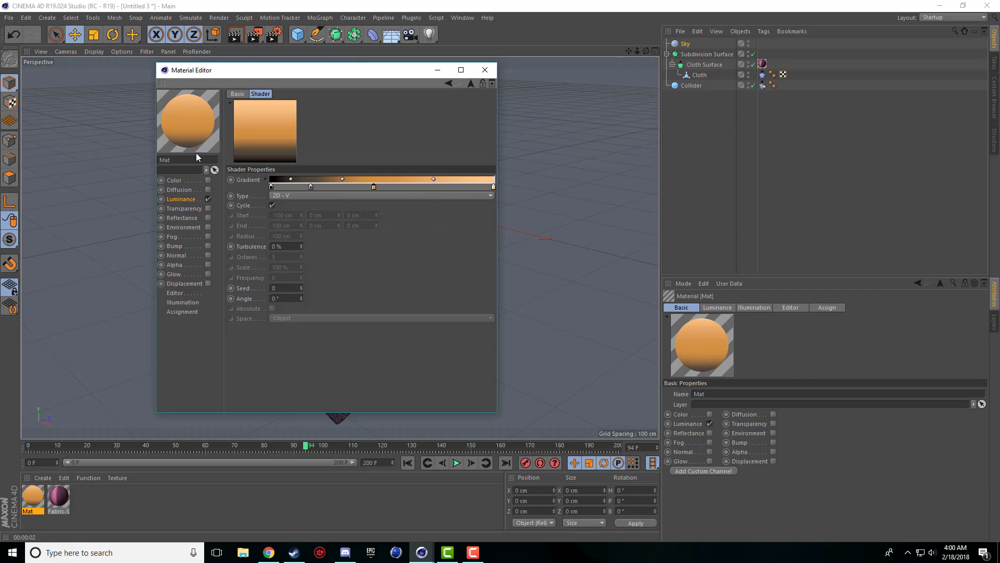
left_click(485, 70)
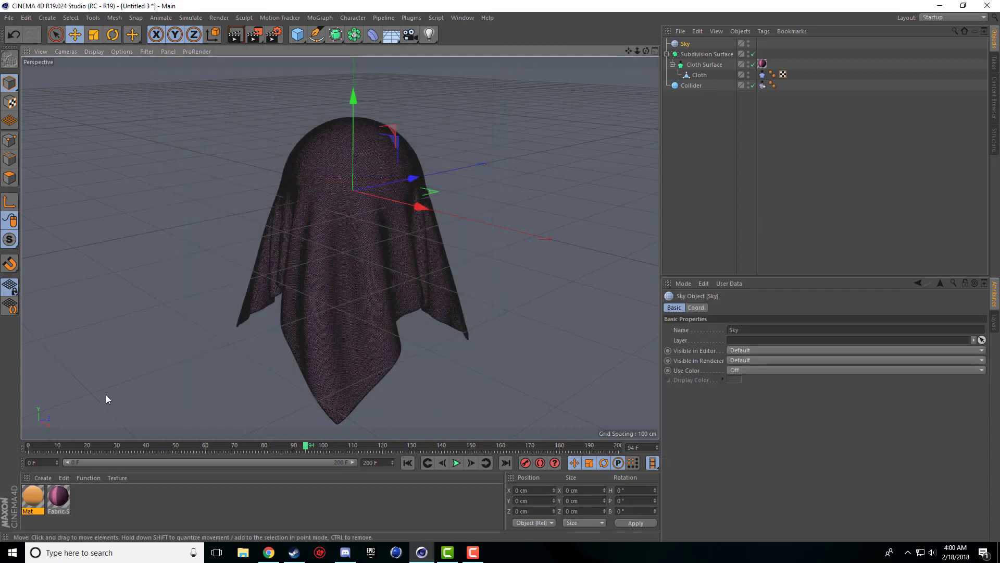
Apply Mat to the Sky, add Global Illumination in Render Settings, and render with Ctrl+R.
left_click_drag(622, 98, 685, 44)
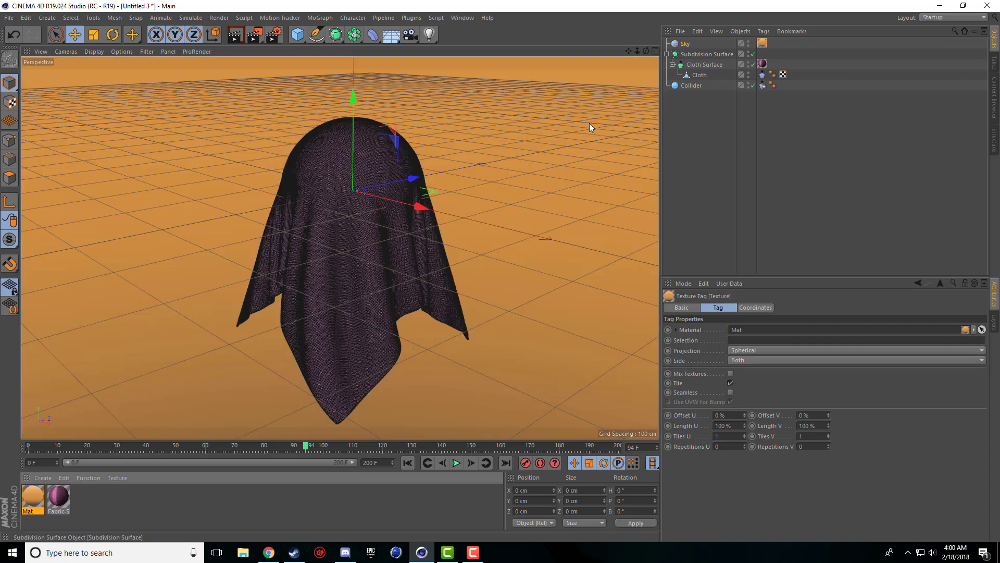
left_click(274, 34)
right_click(104, 120)
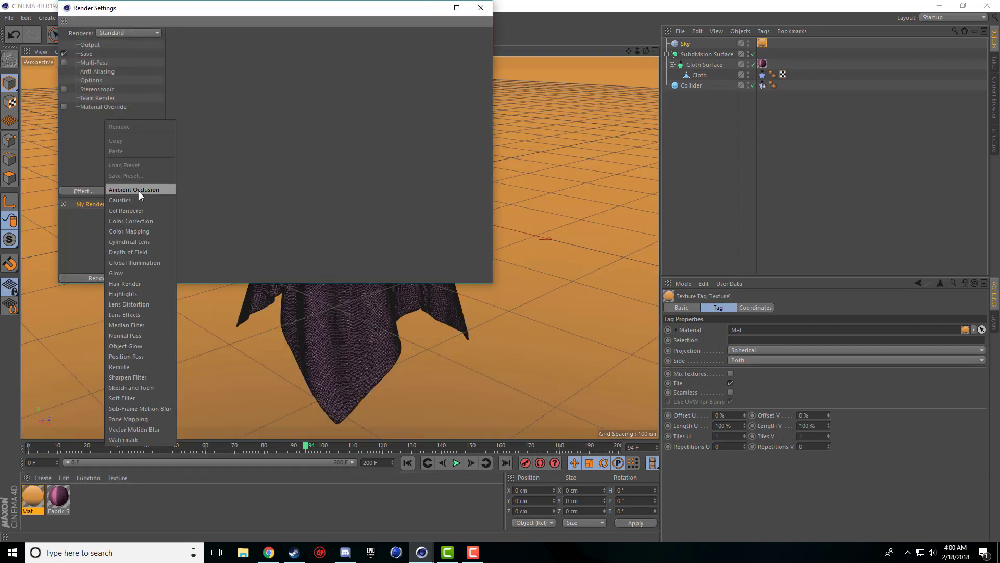
left_click(141, 262)
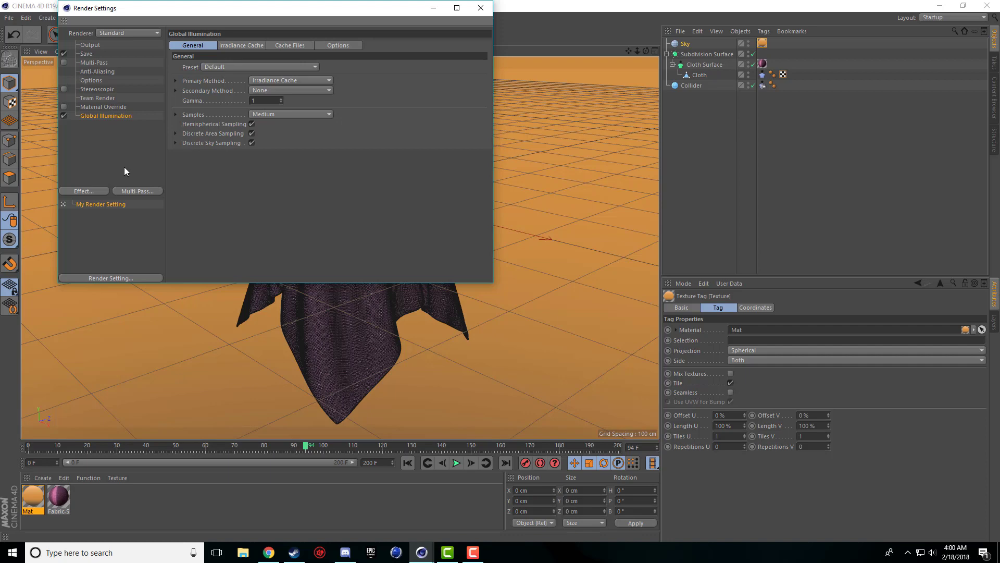
left_click(481, 8)
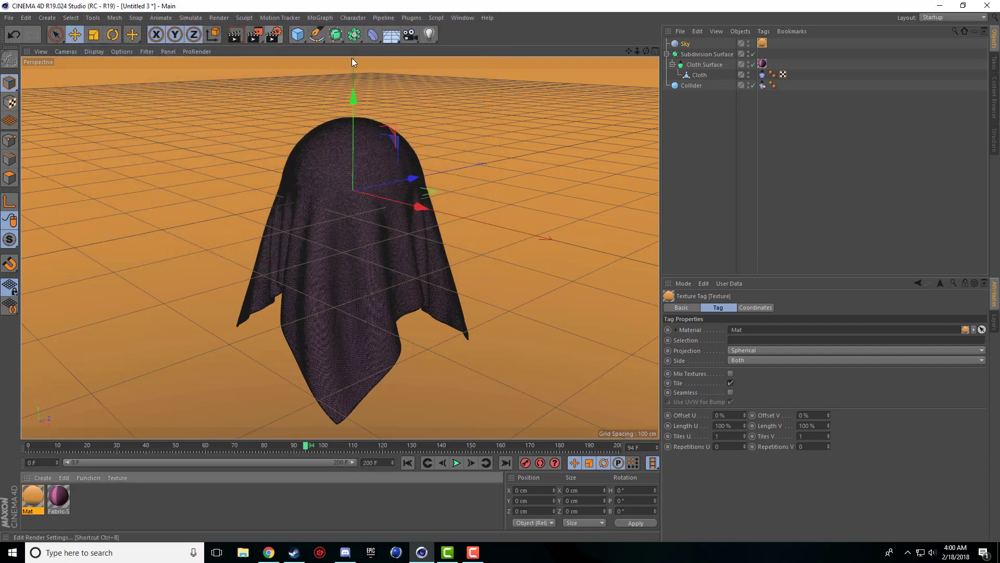
key("ctrl+r")
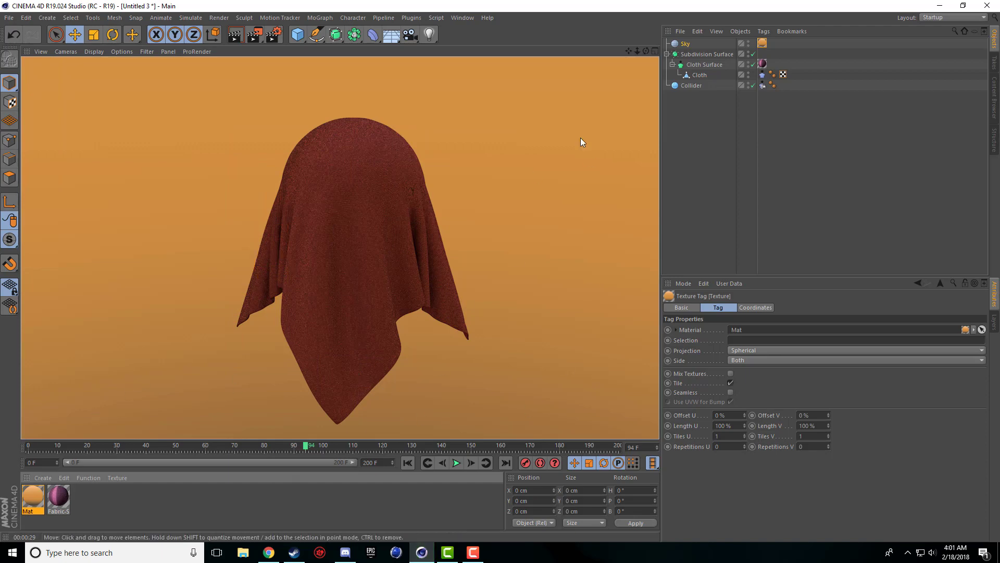
Reopen Mat and set the gradient's first knot to dark purple.
double_click(33, 499)
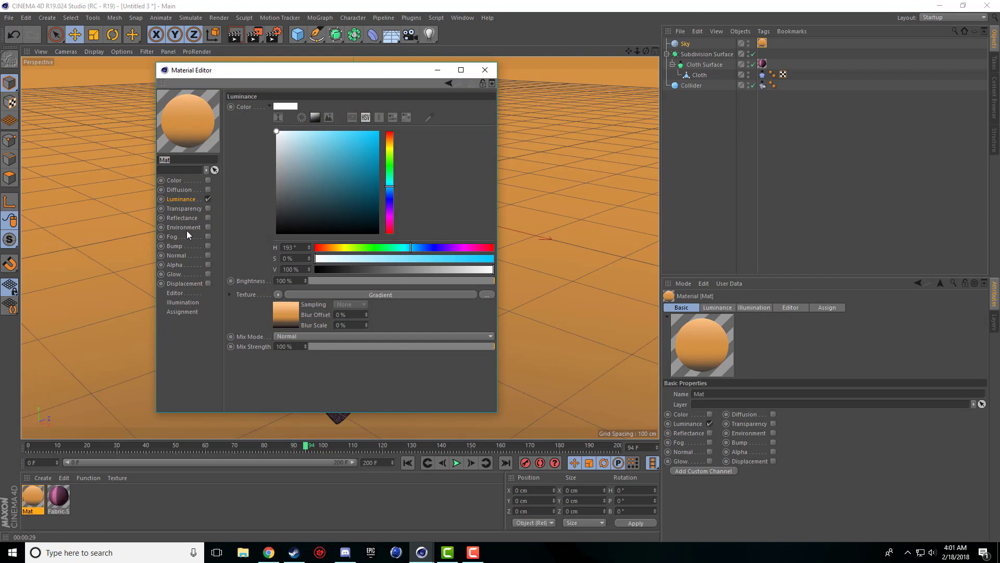
left_click(188, 202)
left_click_drag(388, 177, 391, 215)
left_click(285, 314)
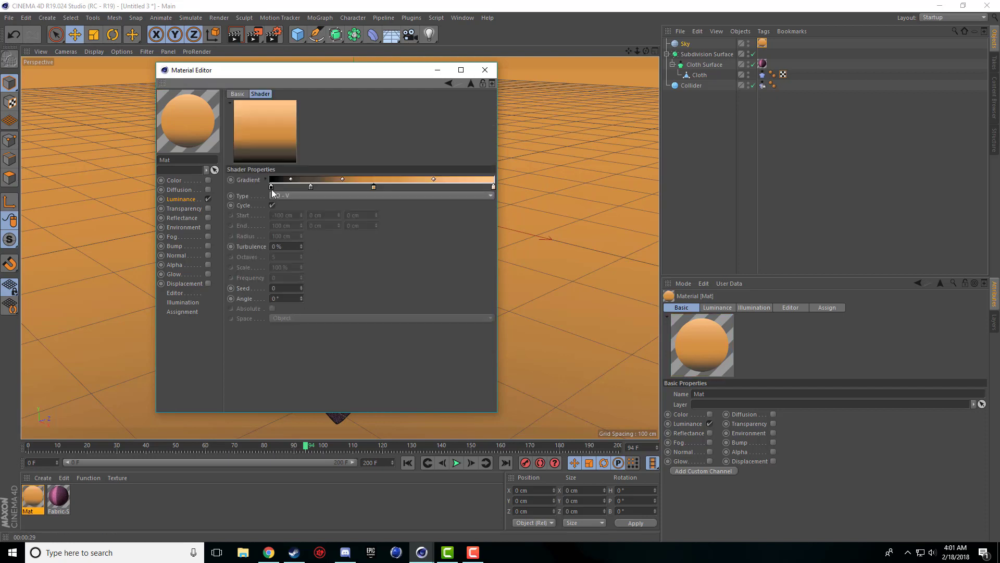
double_click(311, 186)
left_click(344, 206)
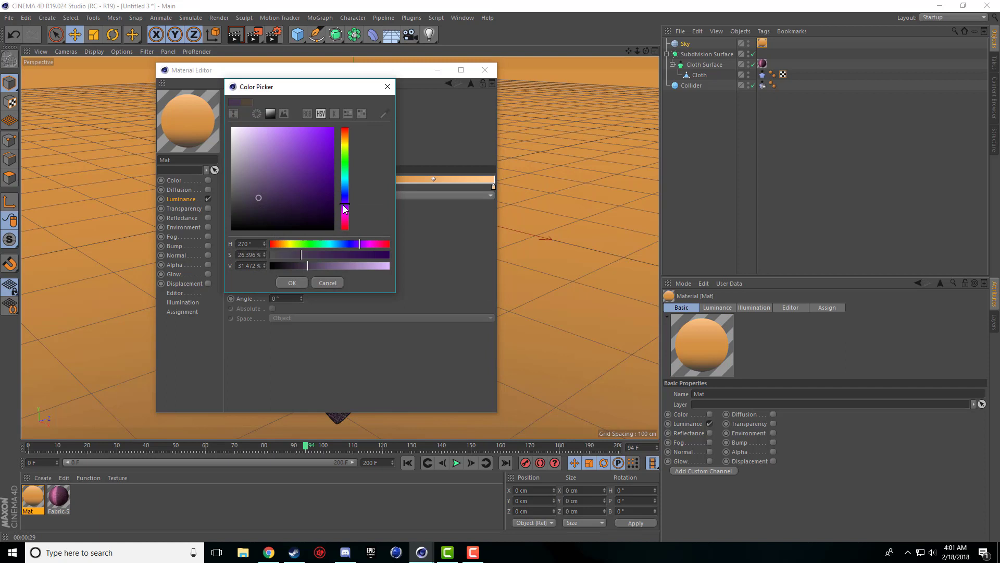
left_click(284, 217)
left_click(293, 283)
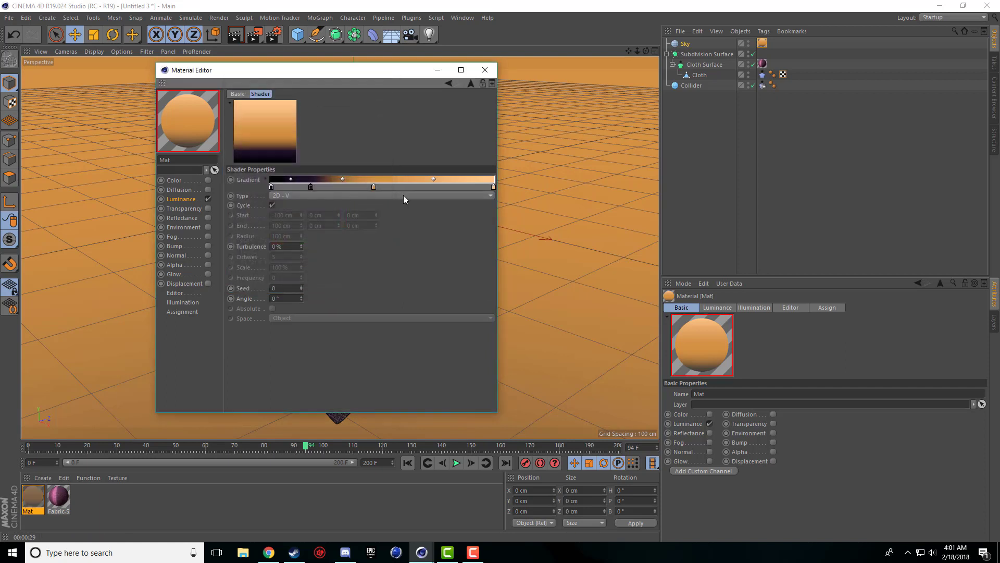
Recolour the orange knot deep purple and the middle knot muted greyish purple.
double_click(373, 186)
left_click(410, 212)
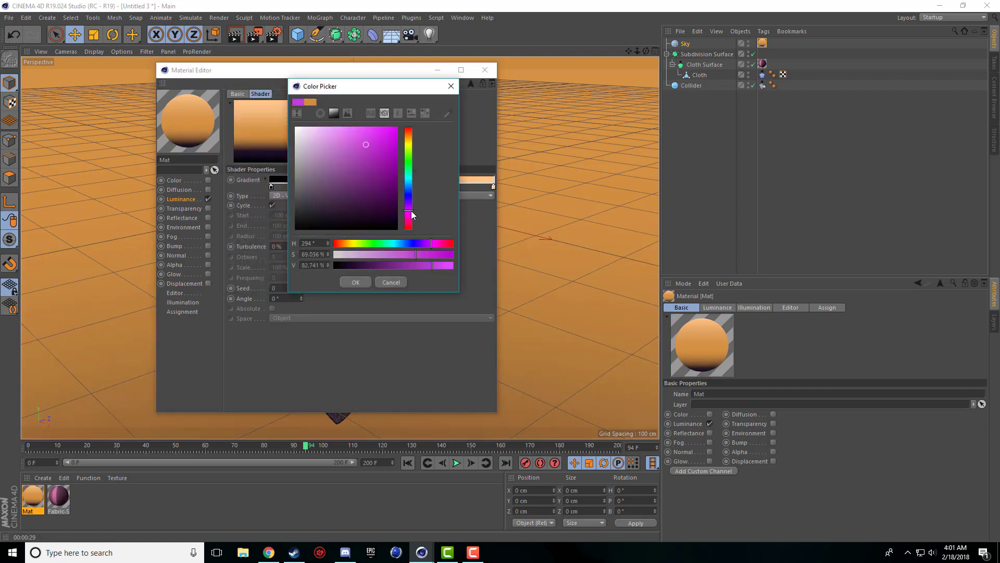
left_click(409, 206)
left_click(373, 189)
left_click(398, 183)
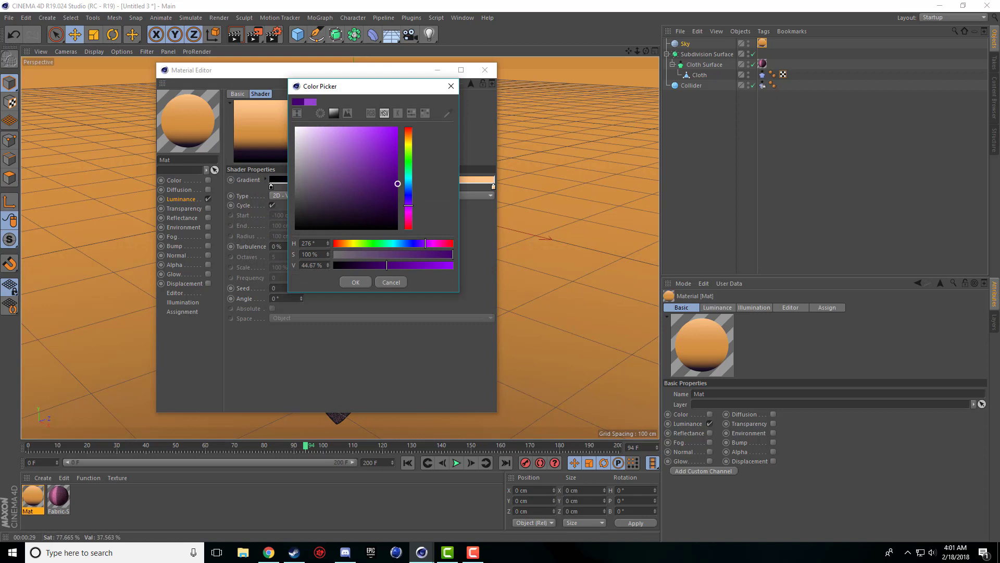
left_click(355, 282)
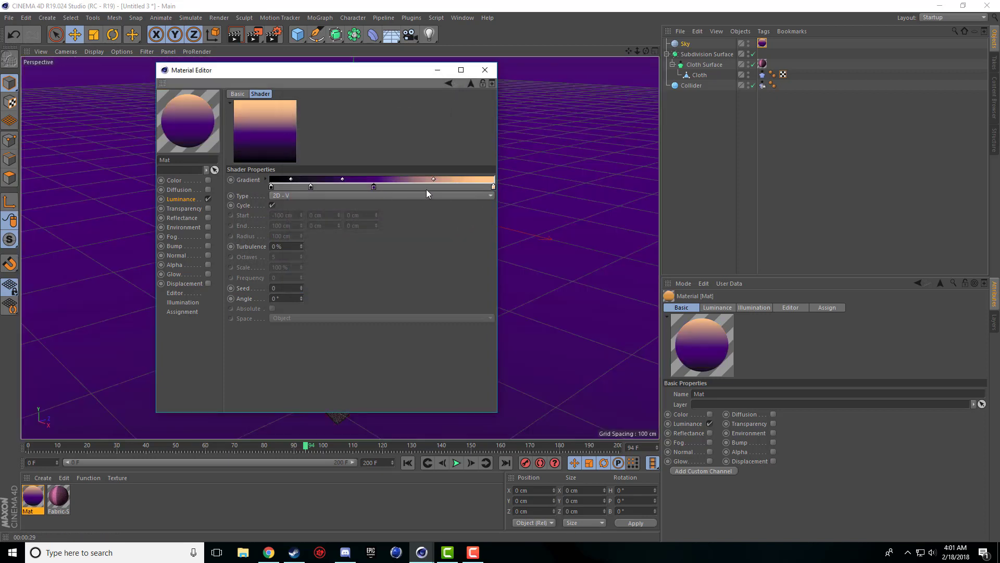
double_click(374, 187)
left_click_drag(300, 180, 314, 172)
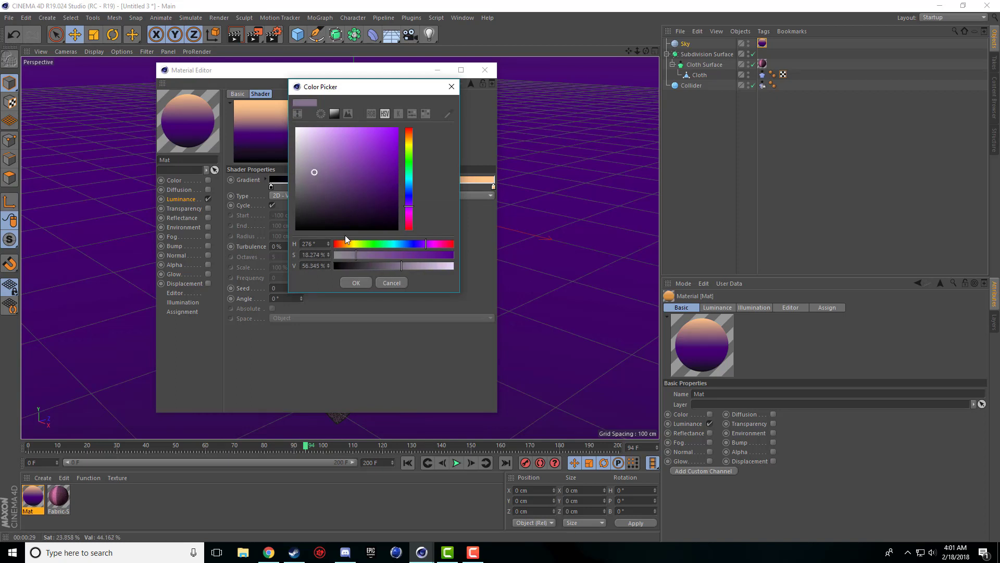
left_click(356, 282)
Turn the rightmost peach knot near-white pale lavender and close the editor.
double_click(493, 187)
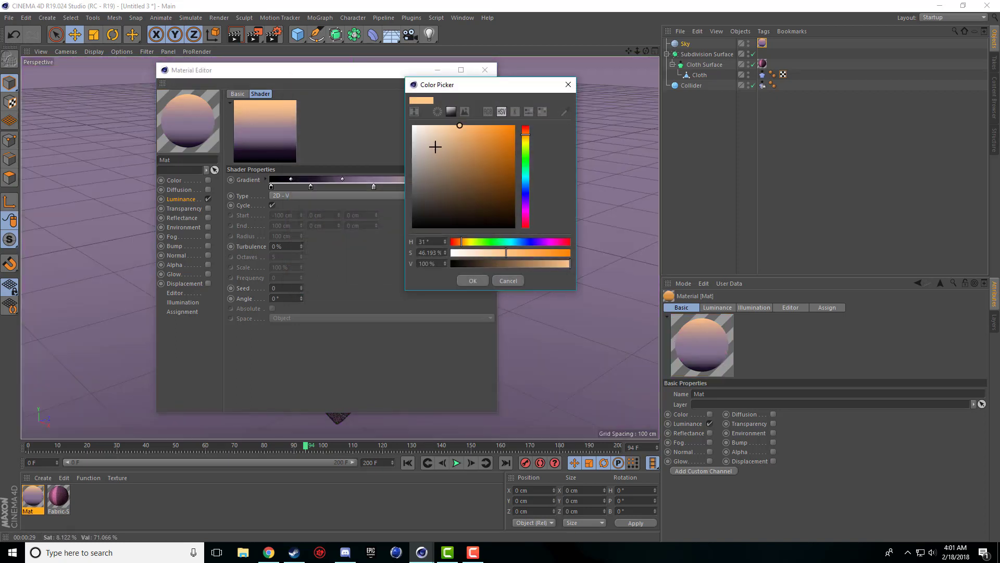
left_click_drag(435, 147, 425, 125)
left_click_drag(525, 193, 526, 205)
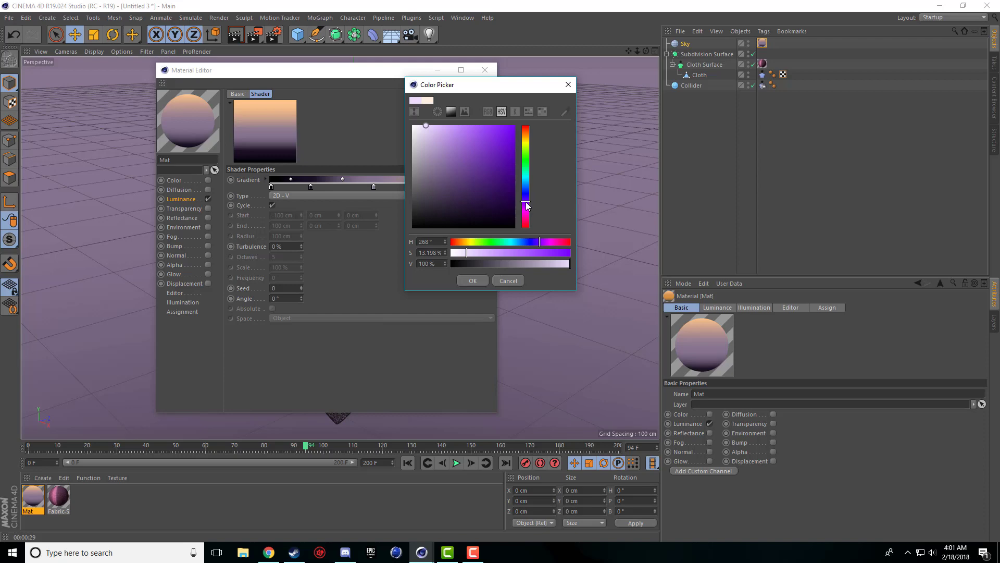
left_click(472, 280)
left_click(485, 70)
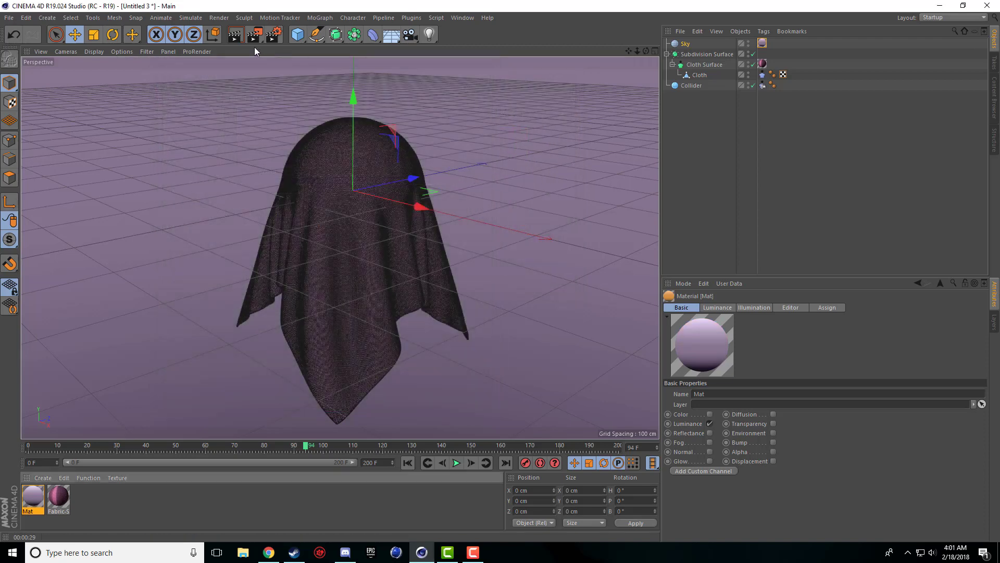
Render the viewport with Ctrl+R, showing the purple silk cloth under the lavender sky.
key("ctrl+r")
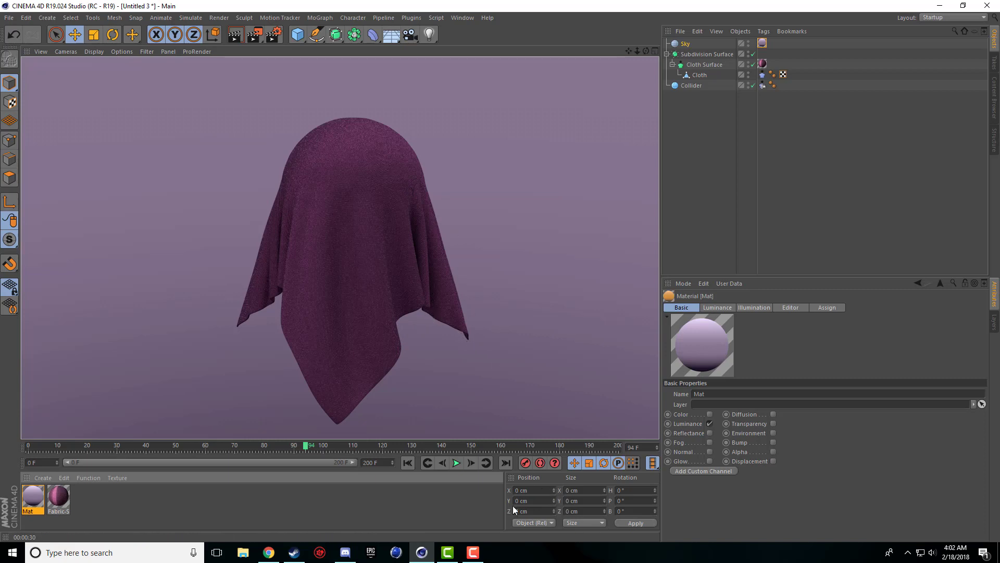
left_click(472, 552)
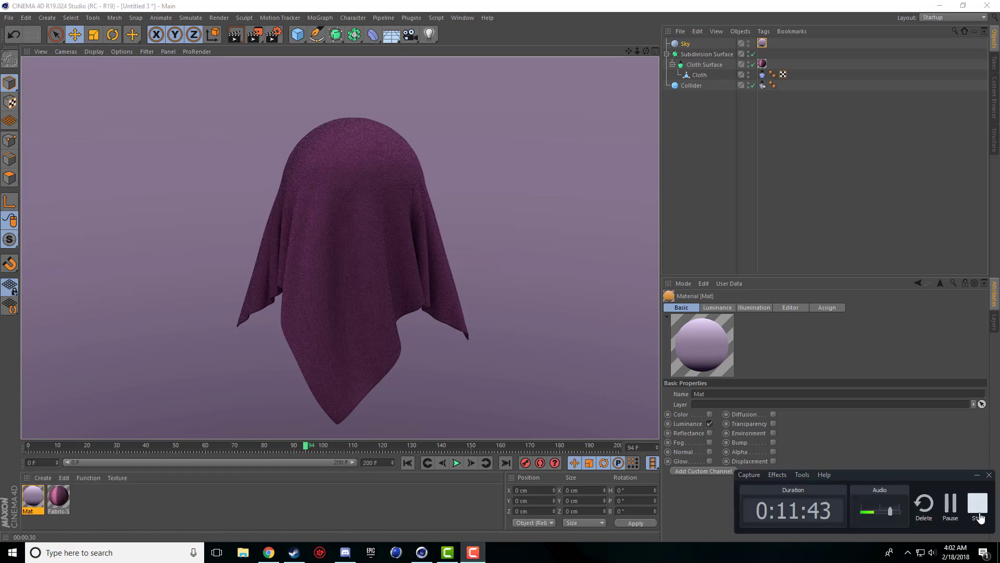